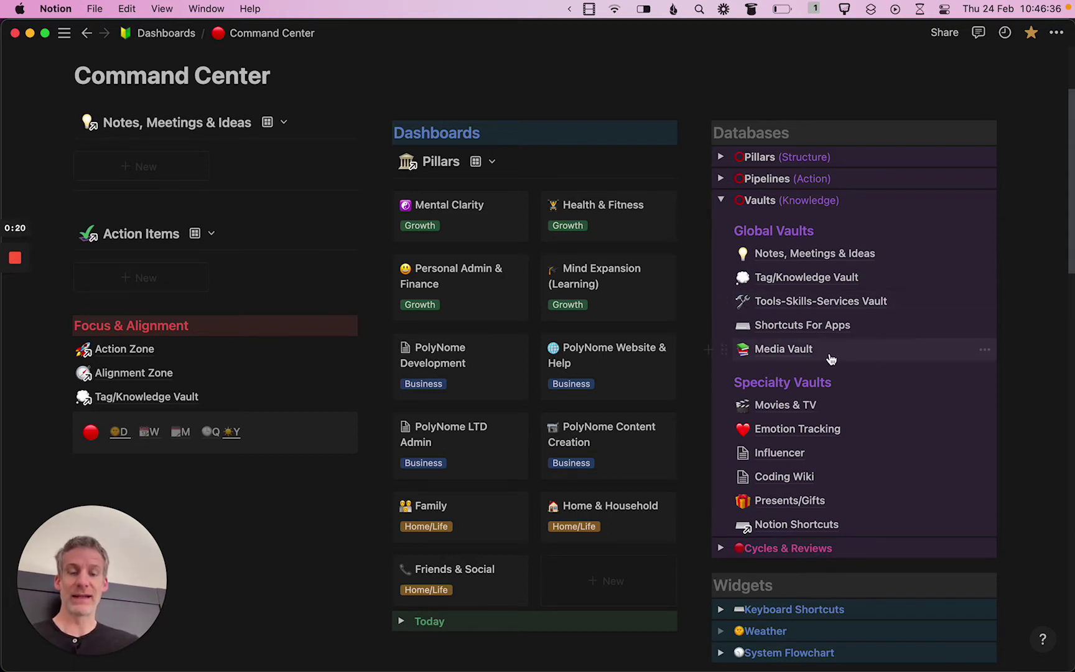
- Create a 'Tags' sub-page below Media Vault with [[Tags and open it
{"action": "left_click", "coordinate": [709, 349]}
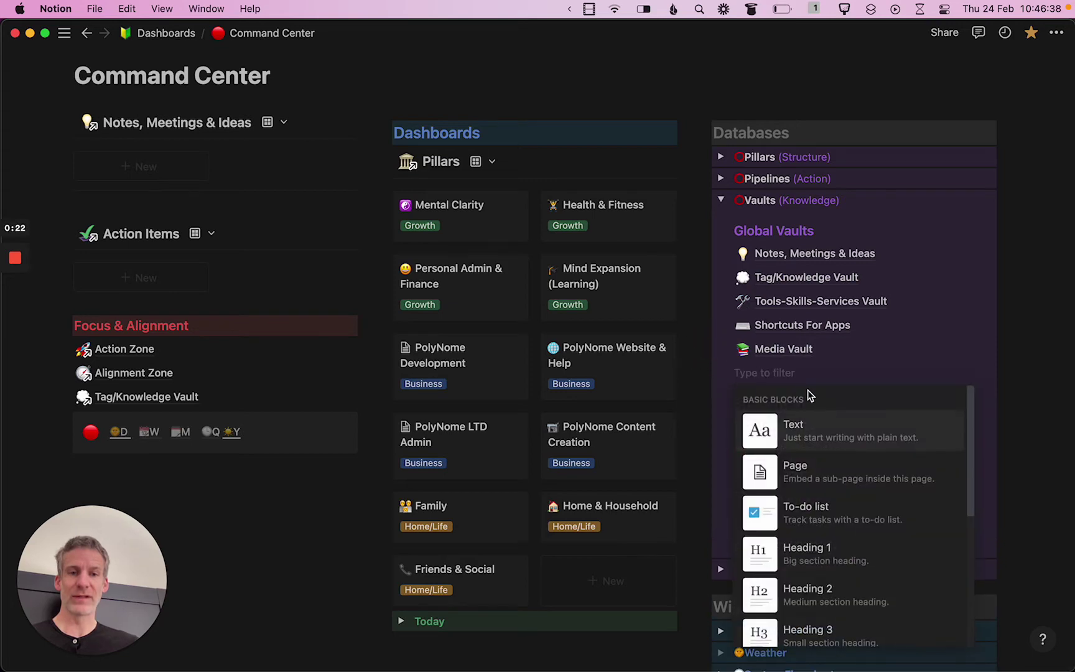
{"action": "type", "text": "[[Tags"}
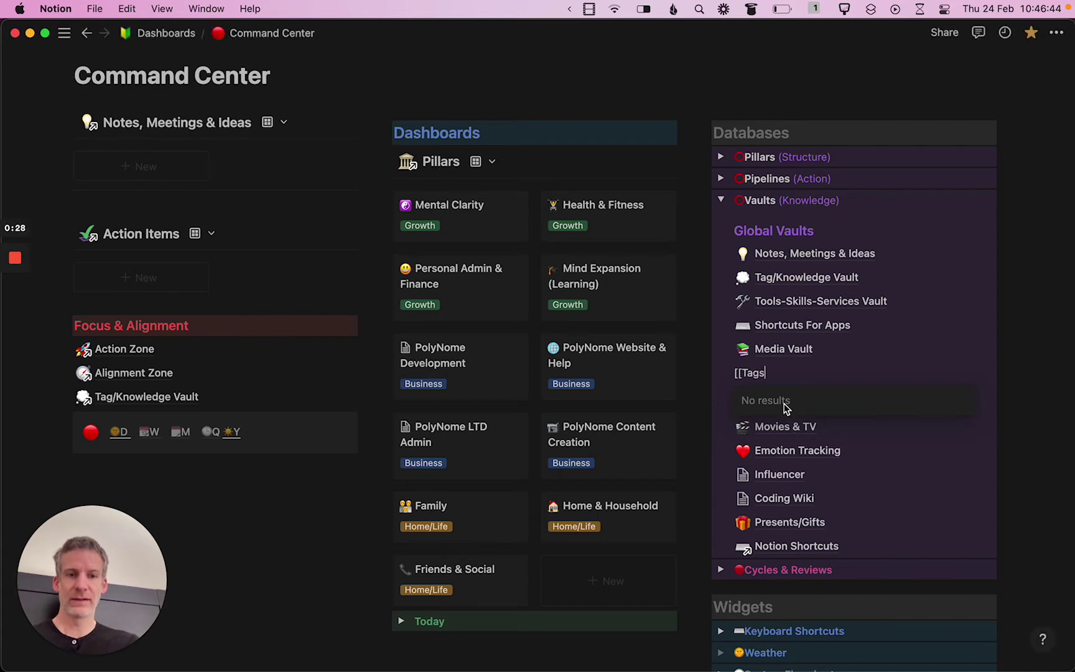
{"action": "key", "text": "BackSpace"}
{"action": "key", "text": "BackSpace"}
{"action": "key", "text": "BackSpace"}
{"action": "key", "text": "BackSpace"}
{"action": "key", "text": "BackSpace"}
{"action": "key", "text": "BackSpace"}
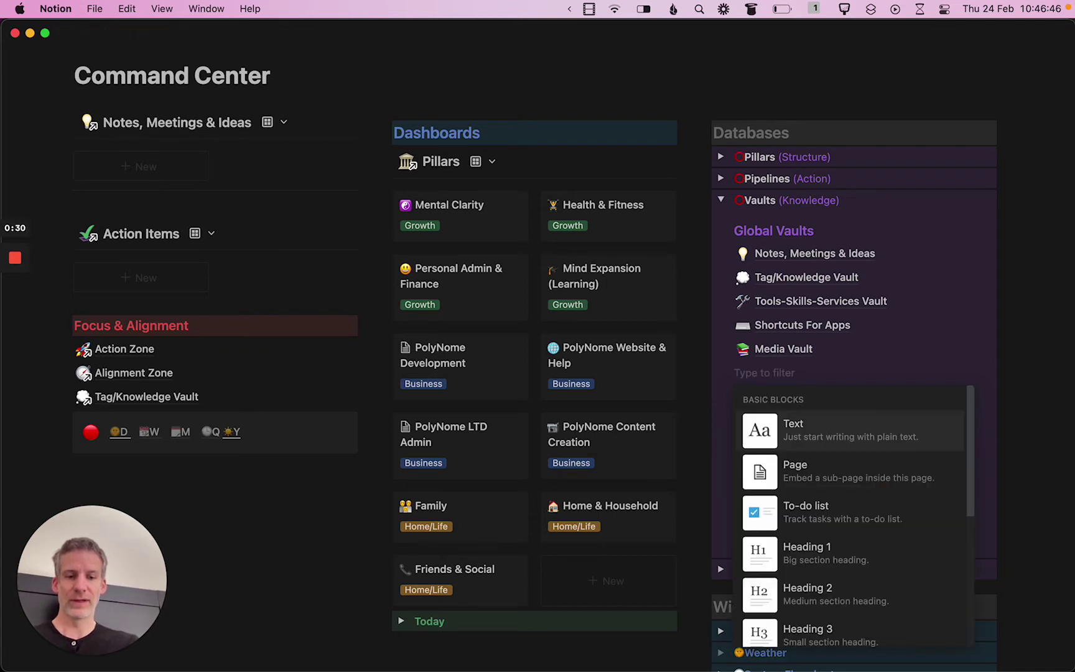
{"action": "key", "text": "Escape"}
{"action": "type", "text": "[[Tags"}
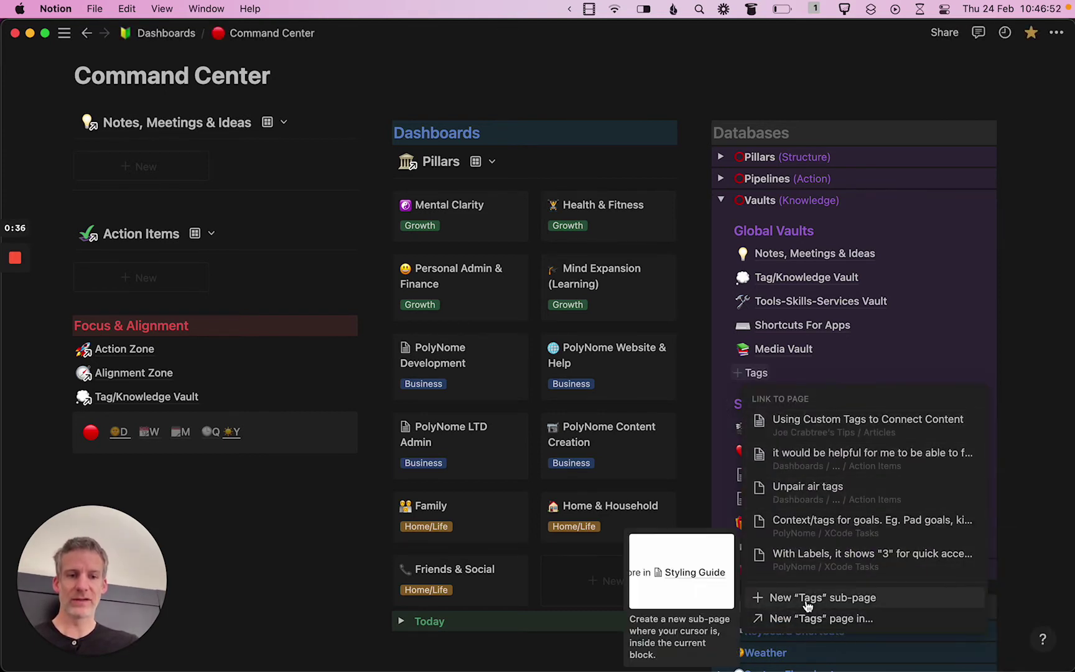
{"action": "left_click", "coordinate": [804, 598]}
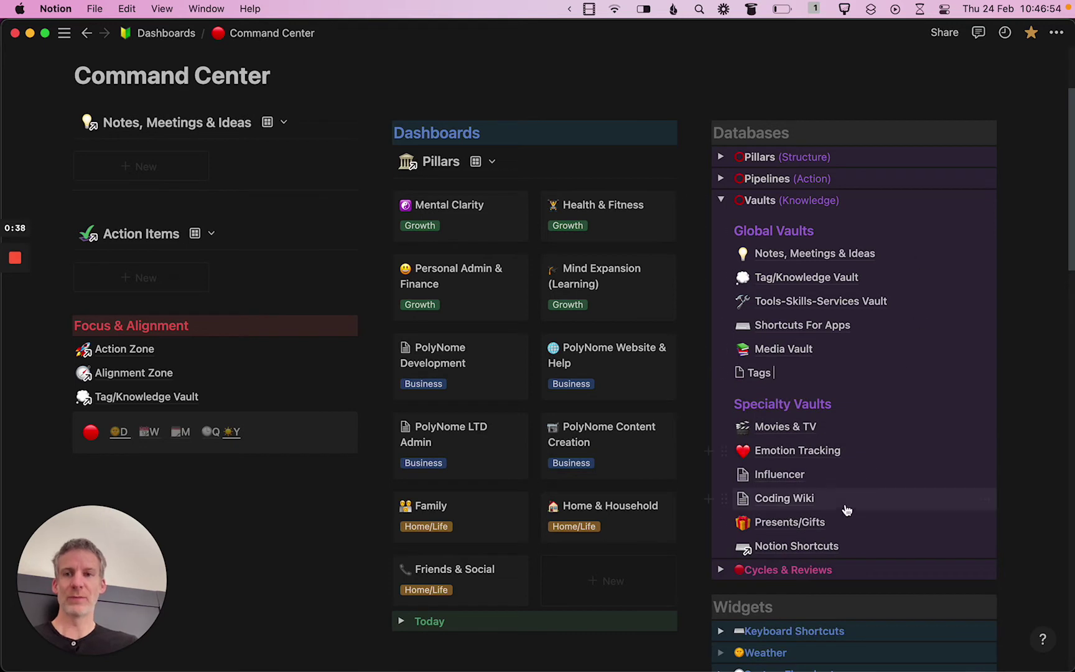
{"action": "left_click", "coordinate": [762, 383]}
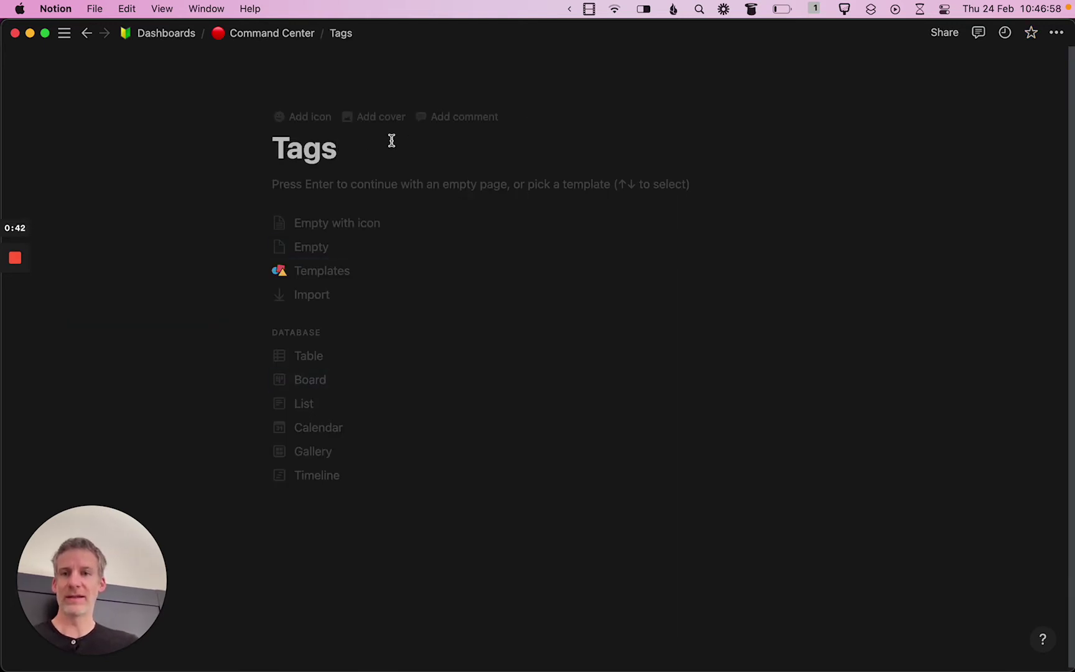
- Give the Tags page a ✅ icon and turn it into a table database
{"action": "left_click", "coordinate": [290, 119]}
{"action": "left_click", "coordinate": [302, 163]}
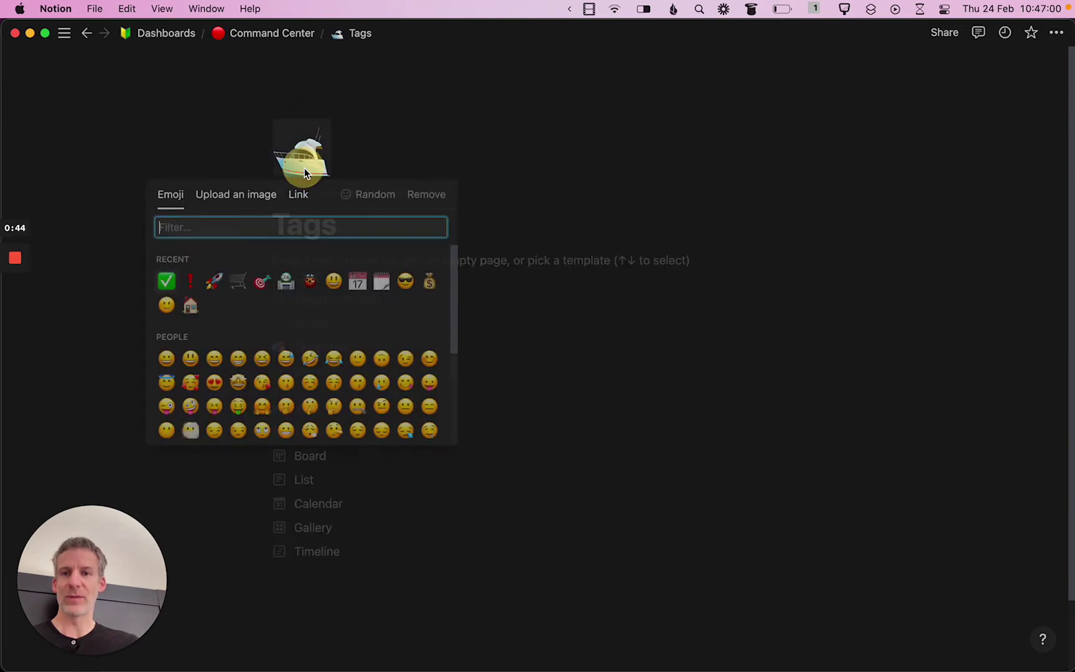
{"action": "left_click", "coordinate": [167, 281]}
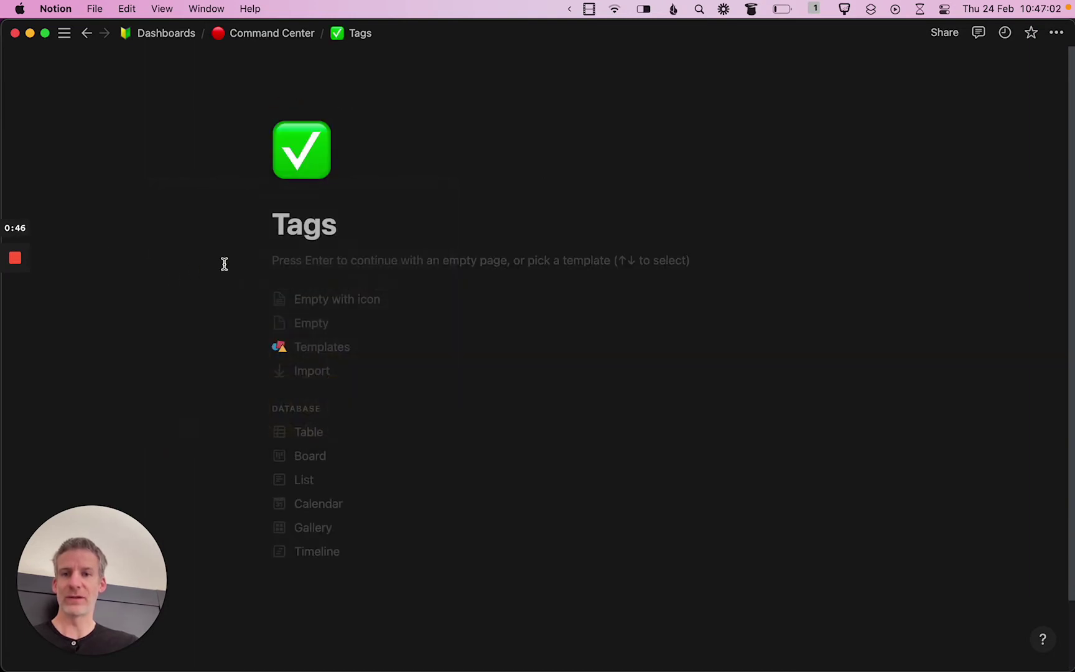
{"action": "left_click", "coordinate": [316, 437]}
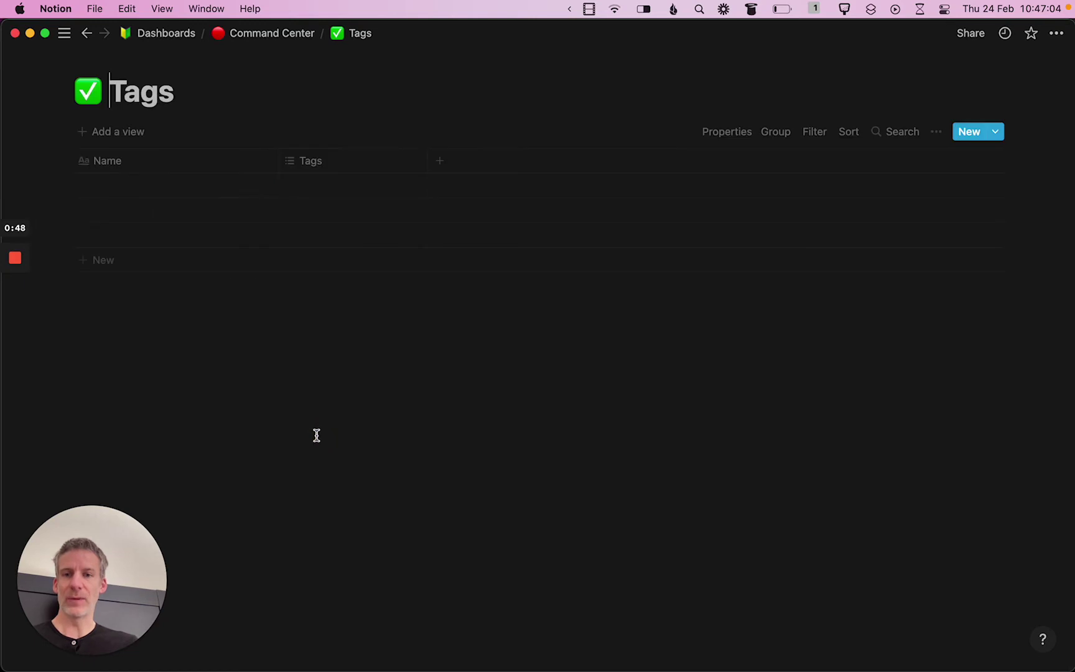
- Name the first table row '✅Here's A New Tag', pasting the ✅ from clipboard history
{"action": "left_click", "coordinate": [155, 188]}
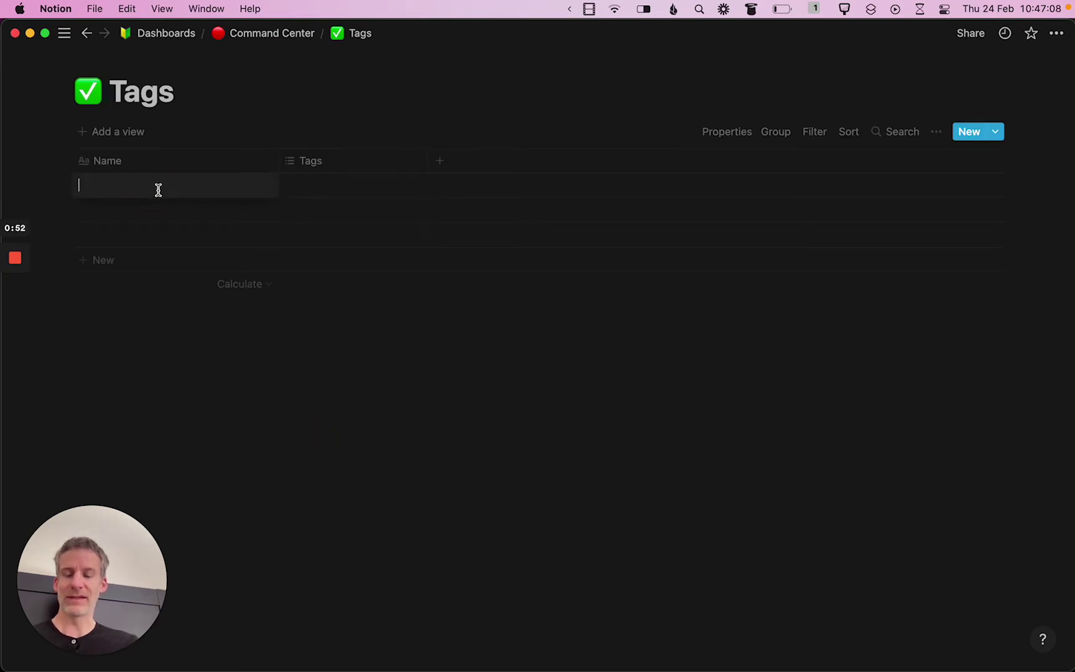
{"action": "key", "text": "cmd+v"}
{"action": "key", "text": "Return"}
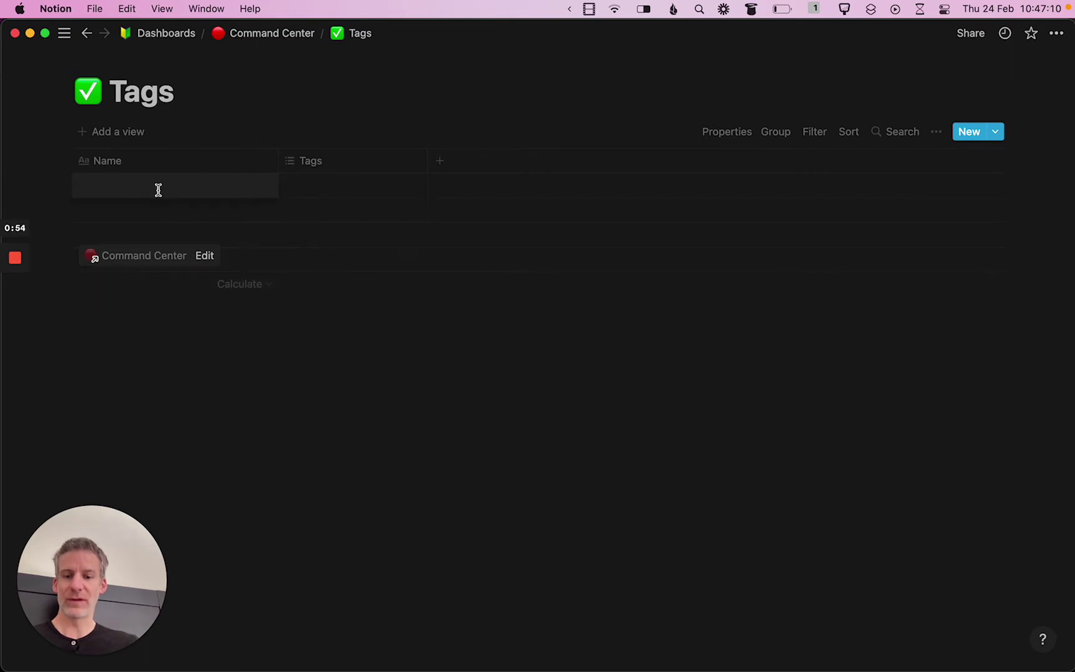
{"action": "key", "text": "cmd+alt+c"}
{"action": "key", "text": "Down"}
{"action": "key", "text": "Down"}
{"action": "key", "text": "Return"}
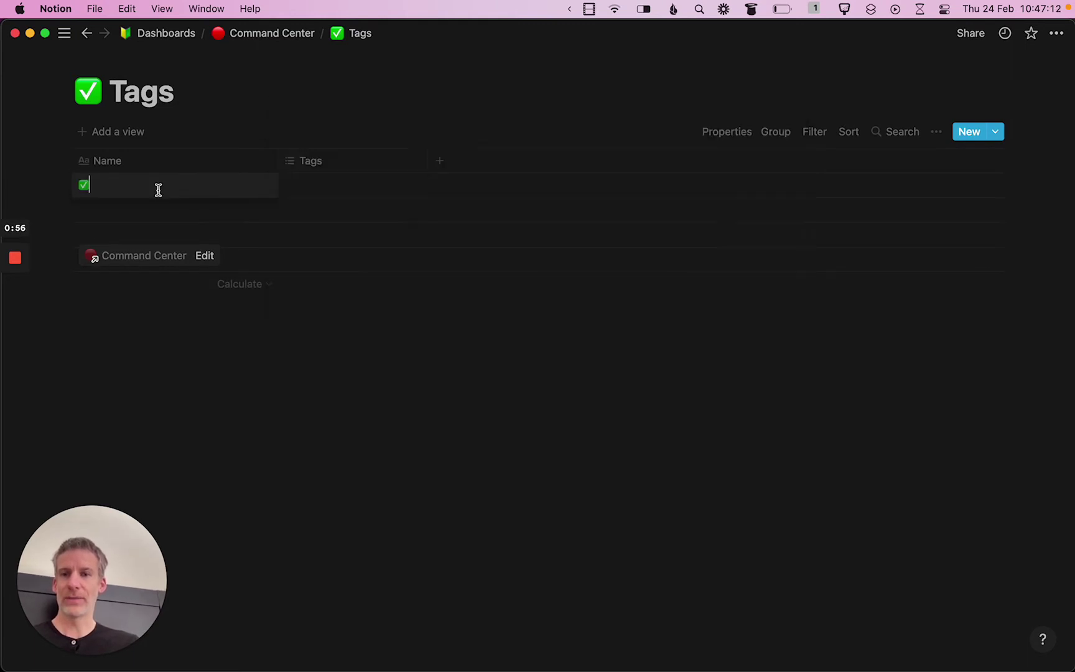
{"action": "type", "text": "Here"}
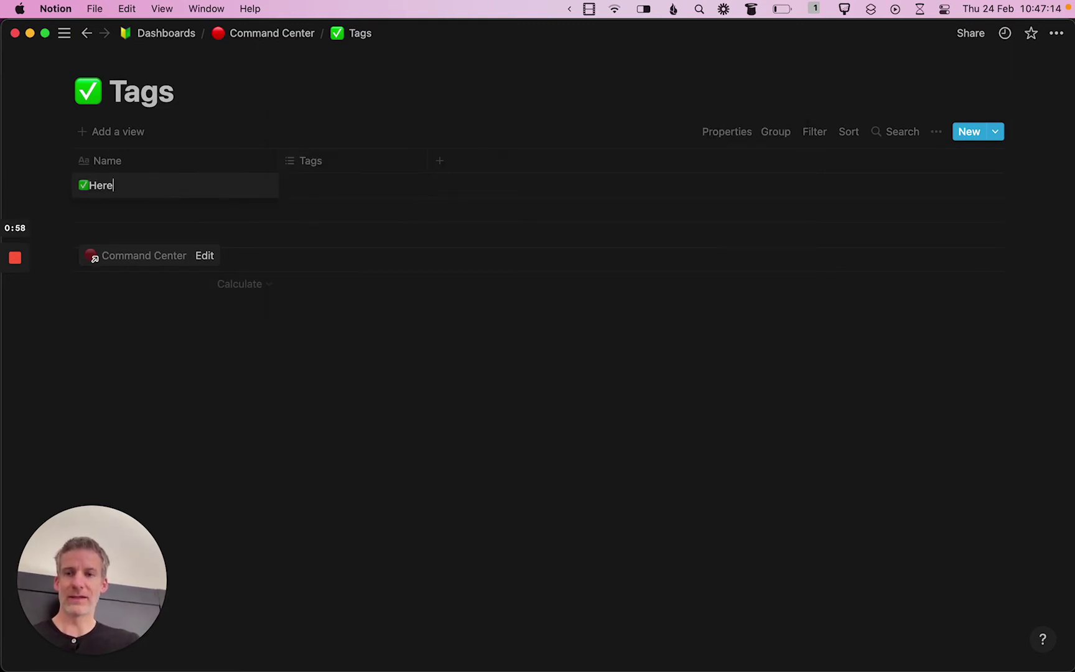
{"action": "type", "text": "'s A New Tag"}
{"action": "left_click", "coordinate": [295, 399]}
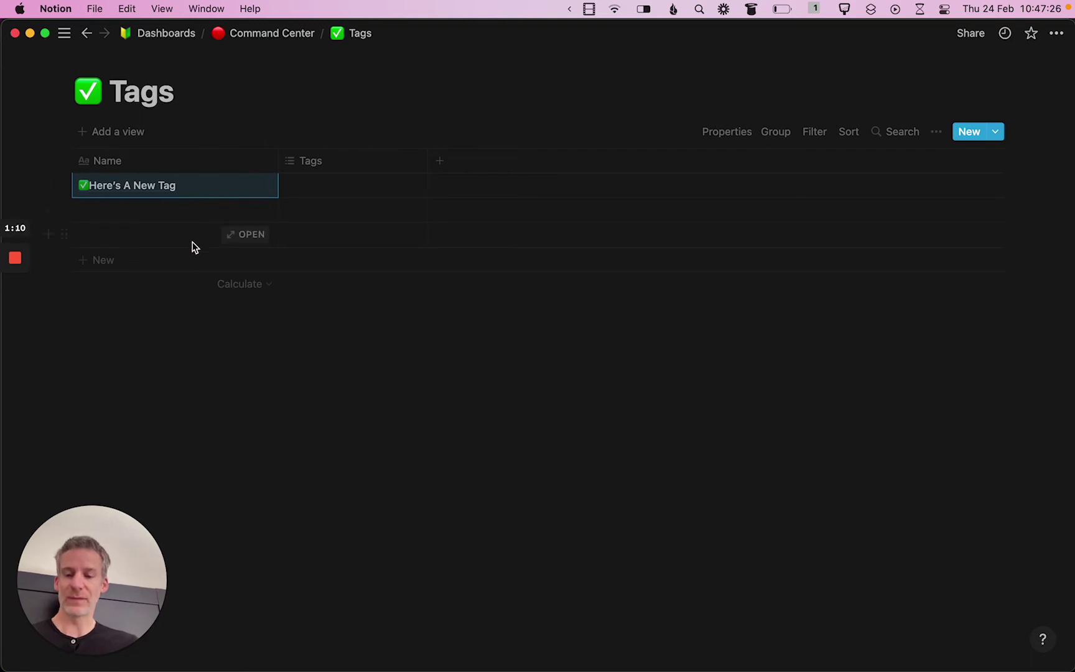
- Go back to Command Center and add an empty block below the Focus & Alignment links
{"action": "left_click", "coordinate": [289, 36]}
{"action": "scroll", "coordinate": [737, 292], "scroll_direction": "down", "scroll_amount": 10}
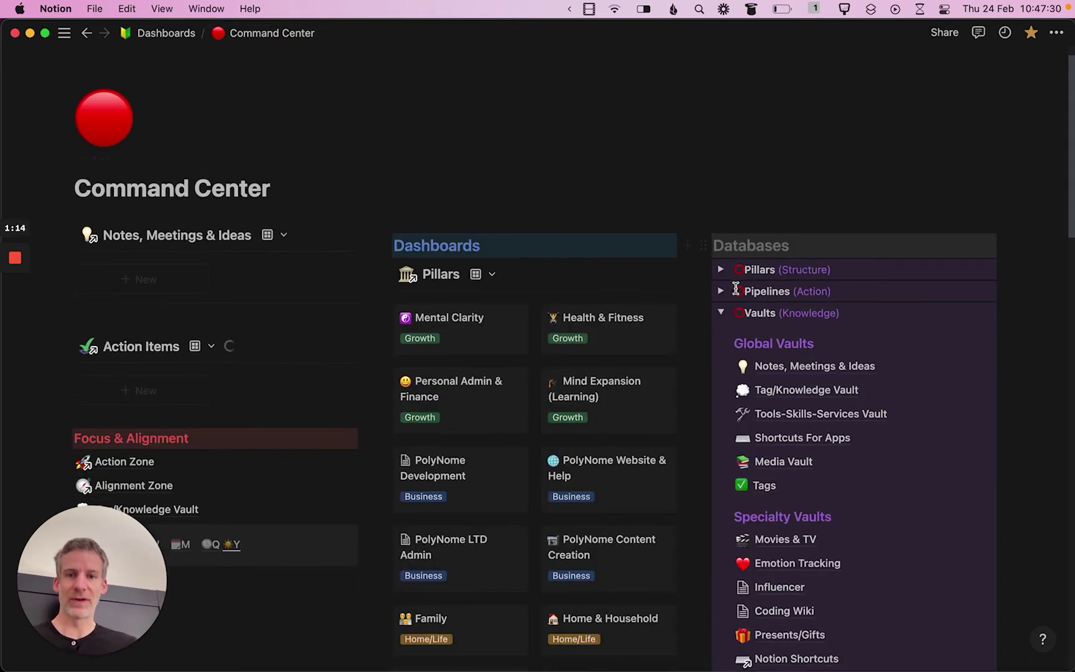
{"action": "scroll", "coordinate": [667, 482], "scroll_direction": "down", "scroll_amount": 5}
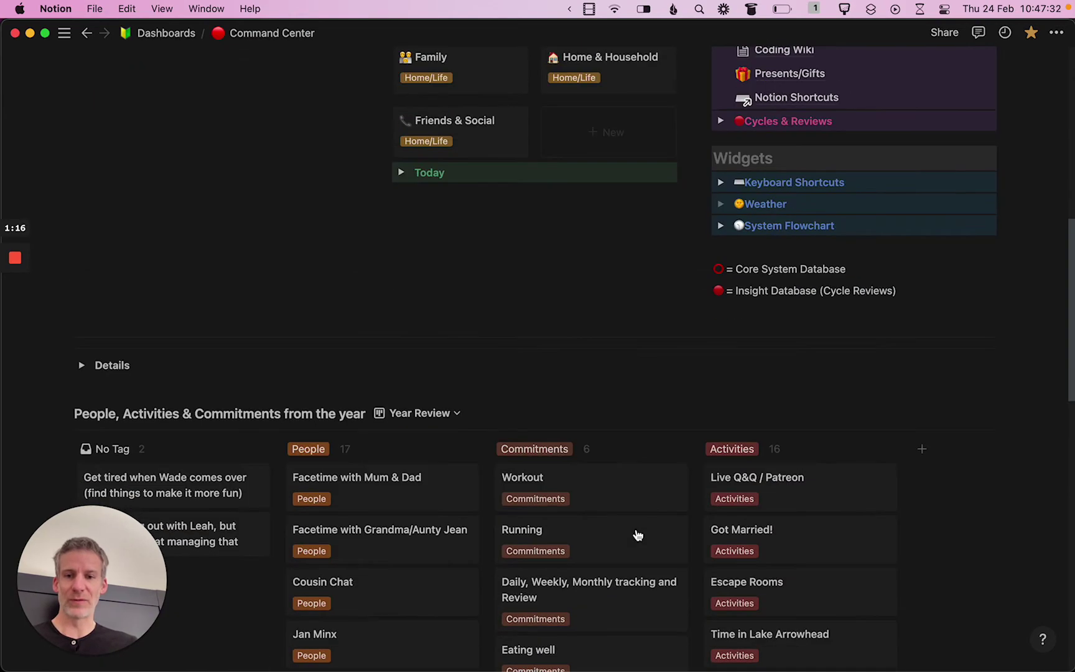
{"action": "scroll", "coordinate": [636, 535], "scroll_direction": "up", "scroll_amount": 1}
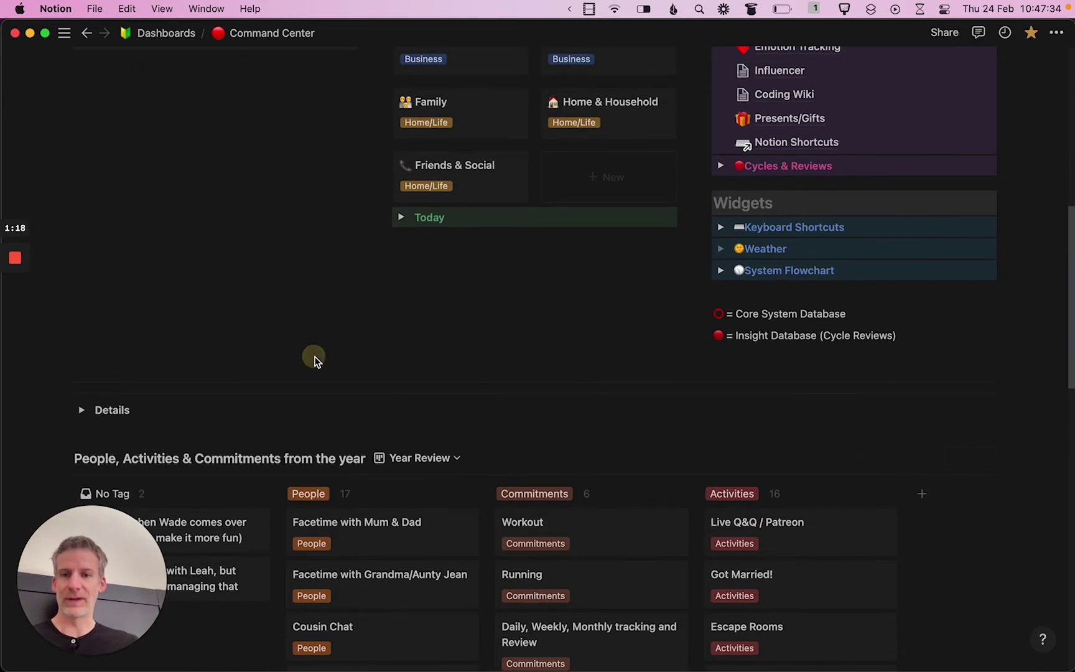
{"action": "scroll", "coordinate": [321, 359], "scroll_direction": "up", "scroll_amount": 2}
{"action": "scroll", "coordinate": [480, 418], "scroll_direction": "up", "scroll_amount": 12}
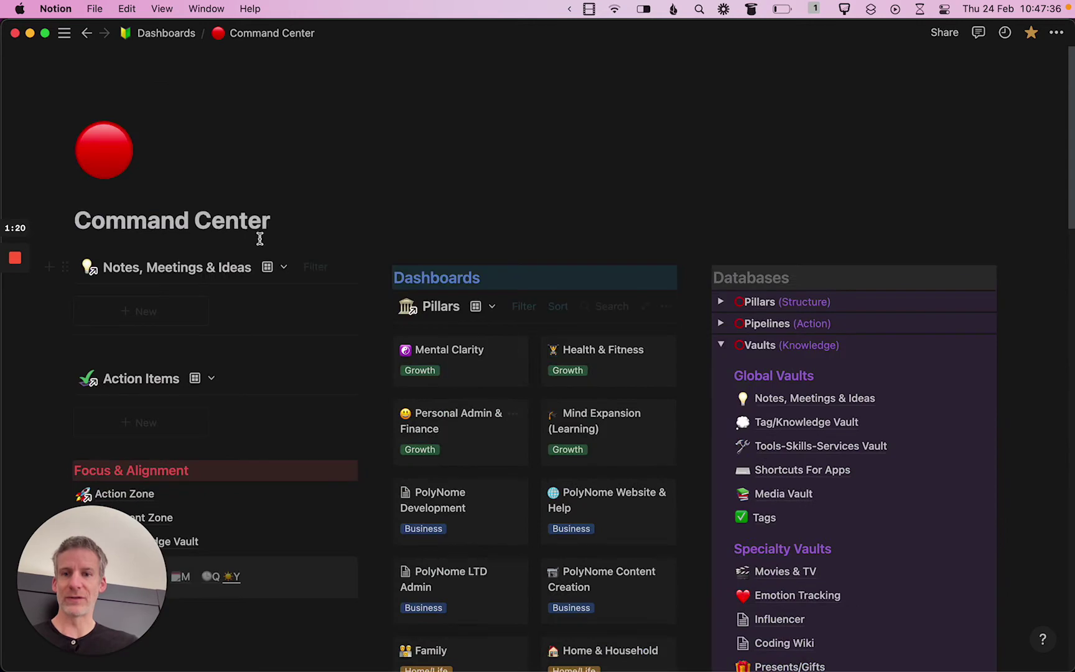
{"action": "scroll", "coordinate": [259, 347], "scroll_direction": "down", "scroll_amount": 6}
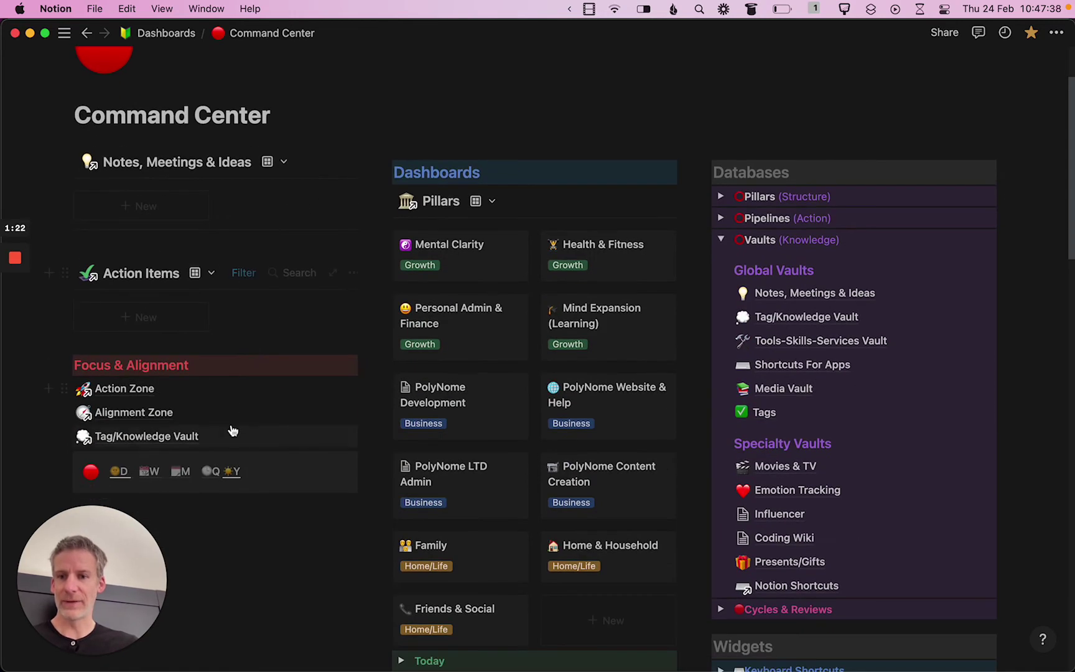
{"action": "left_click", "coordinate": [193, 356]}
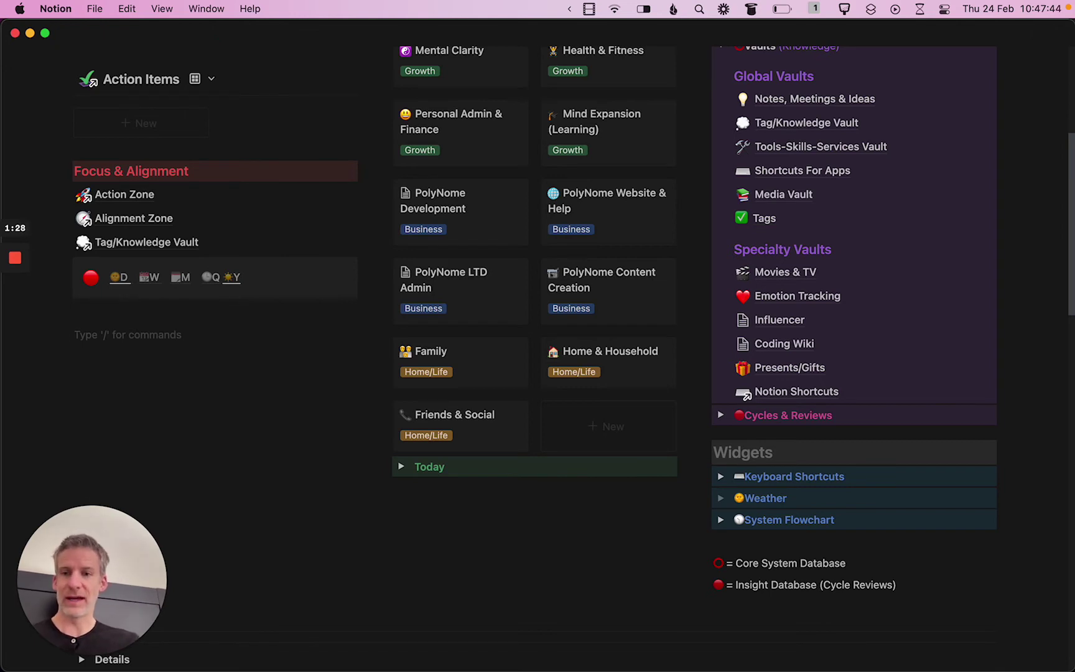
- Insert an @✅ mention of the Here's A New Tag page, then open it
{"action": "type", "text": "@"}
{"action": "type", "text": "✅"}
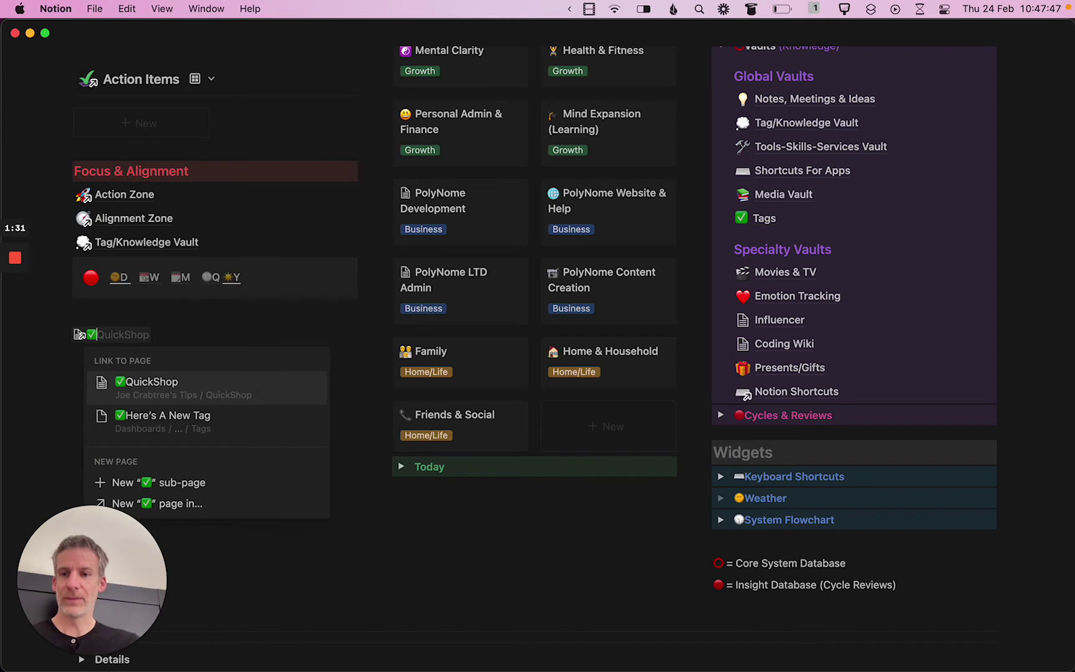
{"action": "left_click", "coordinate": [196, 424]}
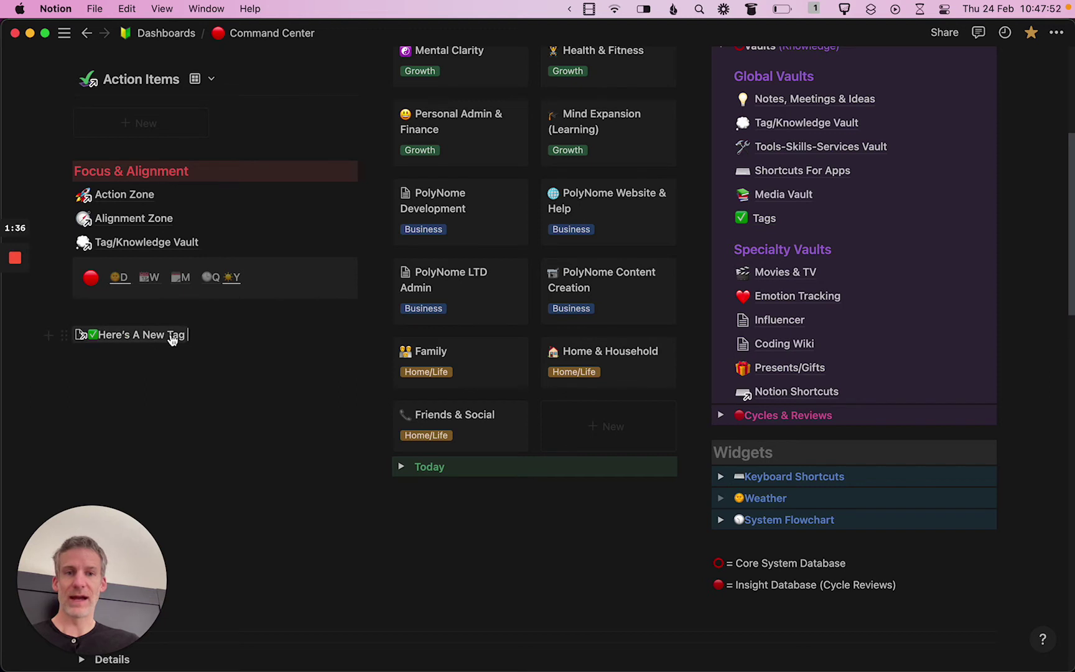
{"action": "left_click", "coordinate": [151, 334]}
- Confirm the single Command Center backlink, then reopen Here's A New Tag as a preview from Tags
{"action": "left_click", "coordinate": [325, 297]}
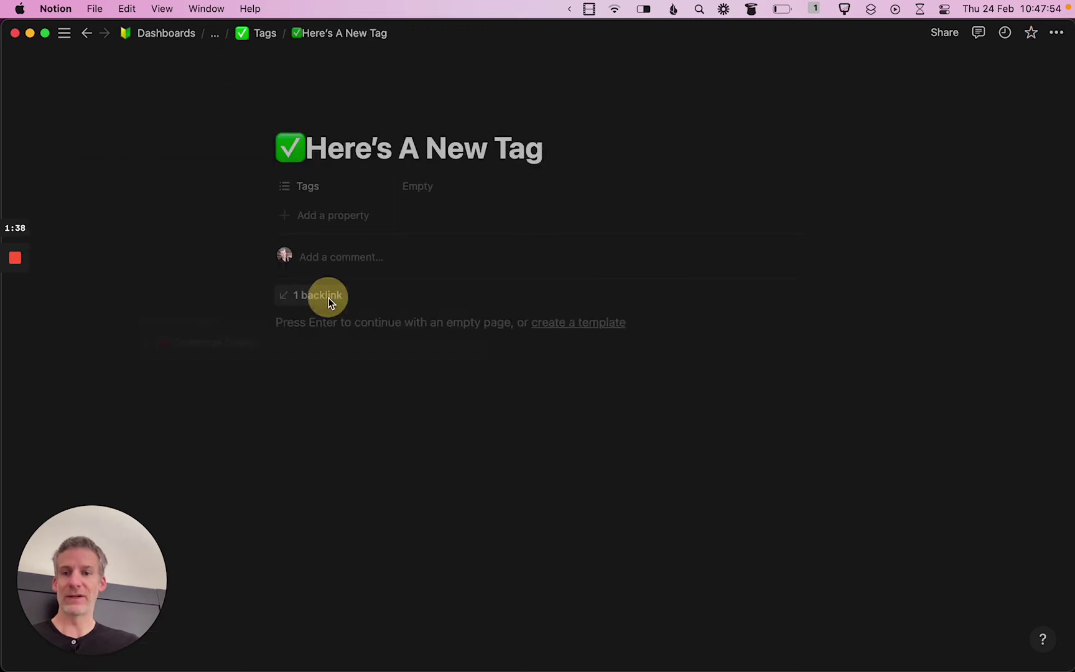
{"action": "left_click", "coordinate": [322, 426]}
{"action": "left_click", "coordinate": [261, 35]}
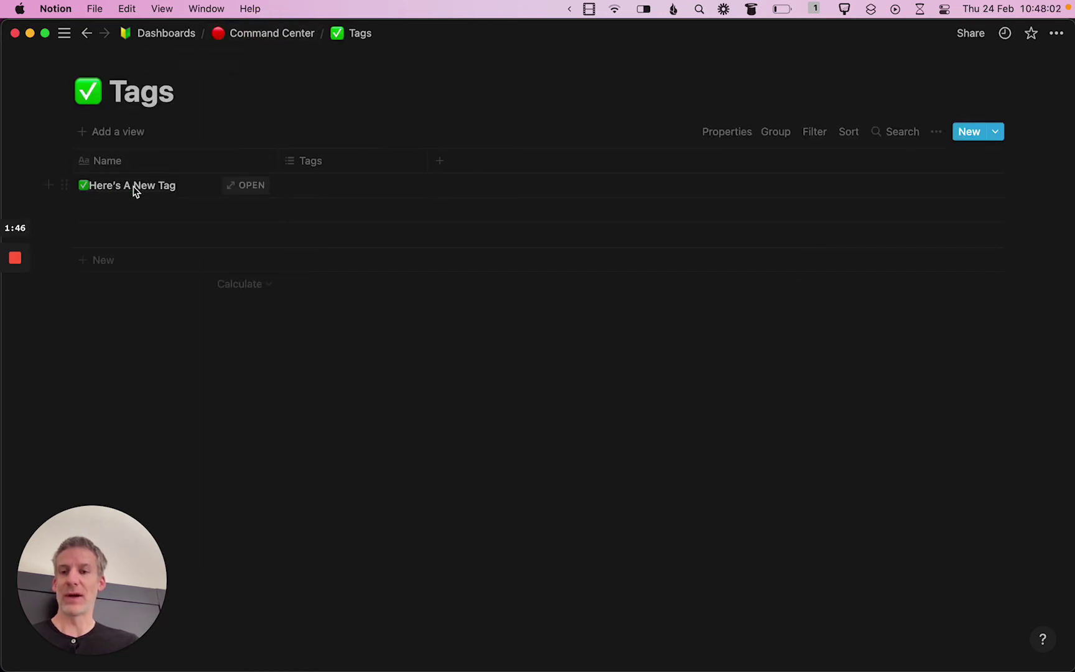
{"action": "left_click", "coordinate": [245, 184]}
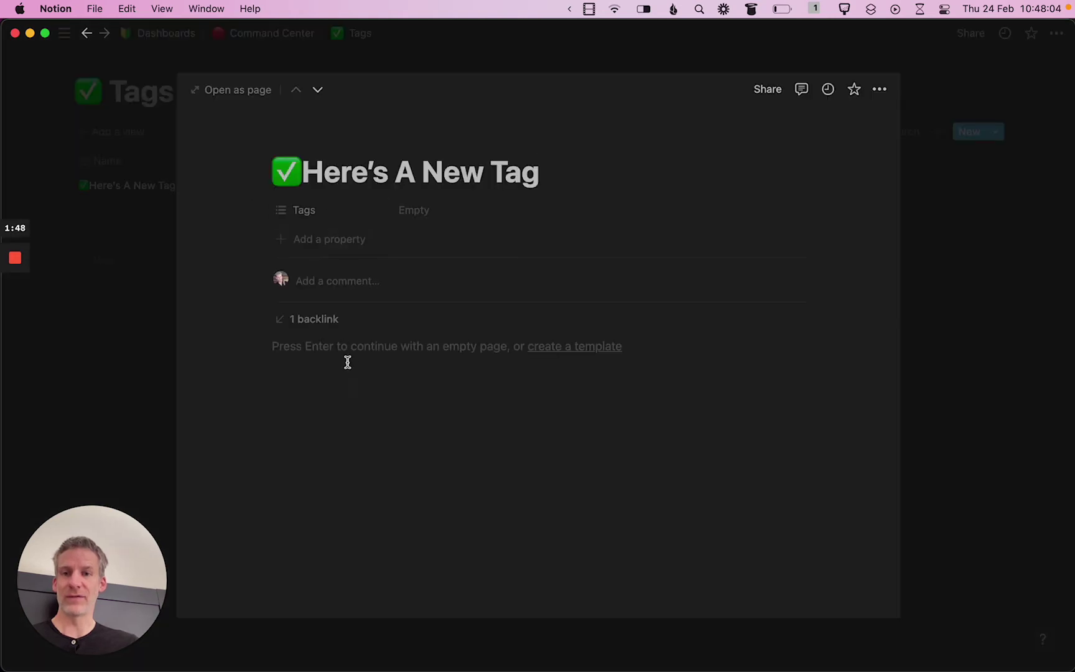
{"action": "left_click", "coordinate": [315, 320]}
- Return to Command Center, then open the ✅QuickShop page through Cmd+P search
{"action": "left_click", "coordinate": [223, 372]}
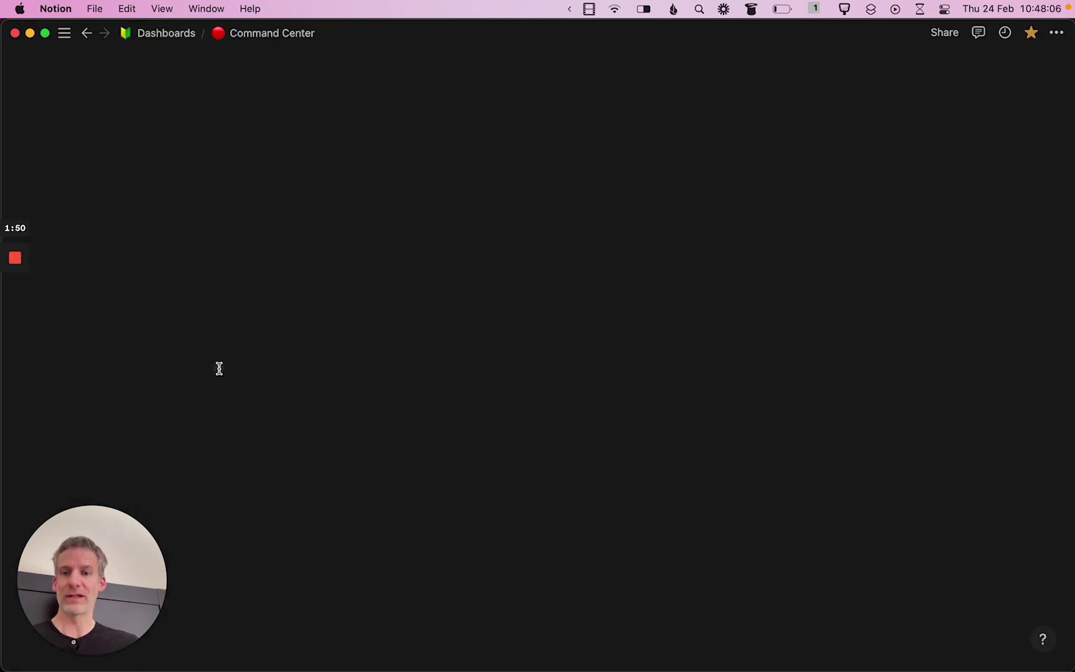
{"action": "scroll", "coordinate": [182, 379], "scroll_direction": "down", "scroll_amount": 2}
{"action": "scroll", "coordinate": [183, 379], "scroll_direction": "up", "scroll_amount": 4}
{"action": "scroll", "coordinate": [183, 379], "scroll_direction": "up", "scroll_amount": 1}
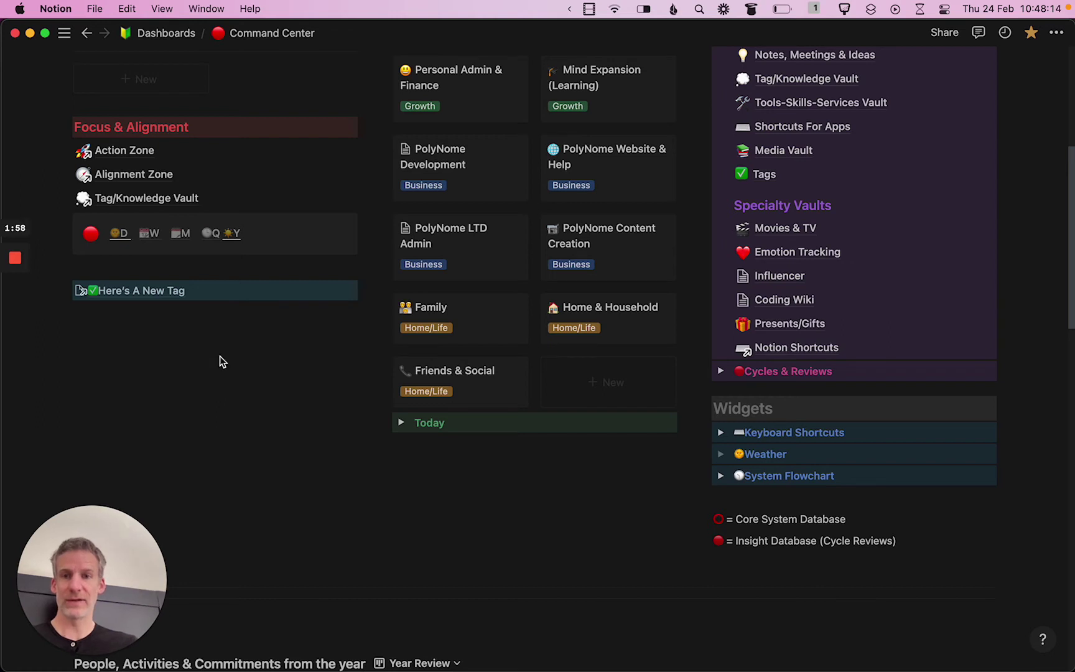
{"action": "key", "text": "super+p"}
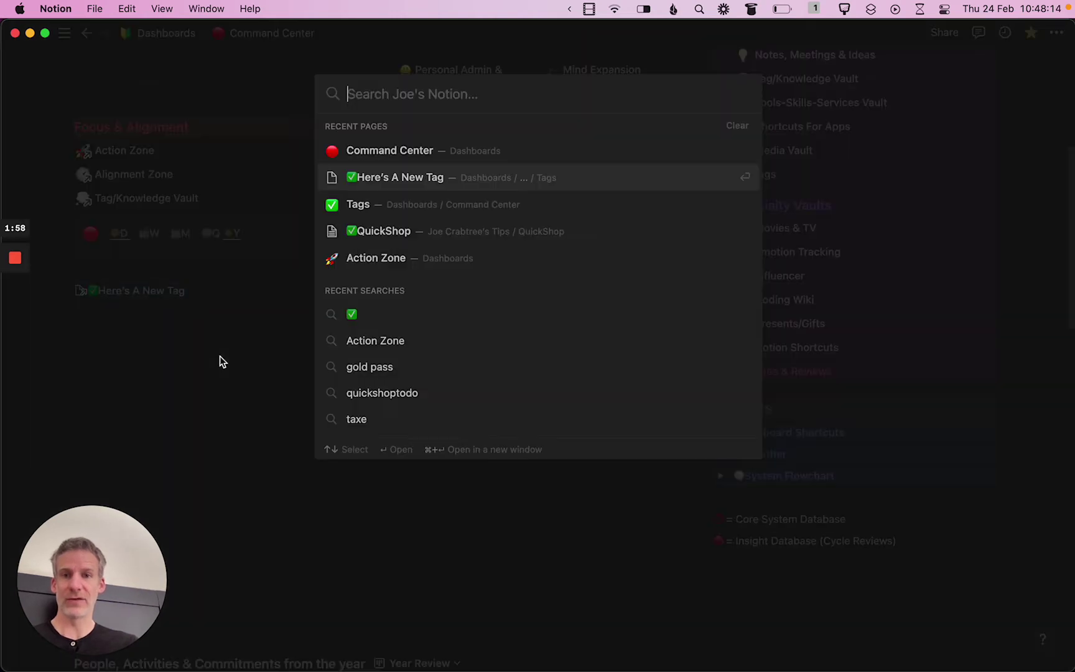
{"action": "left_click", "coordinate": [466, 234]}
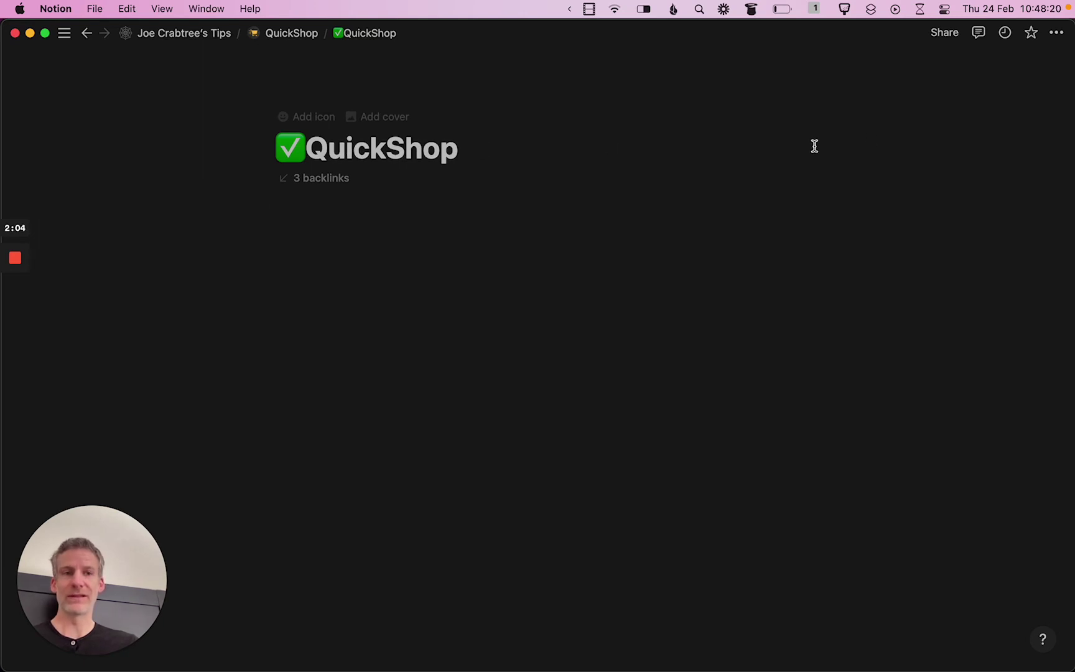
- Move QuickShop into the Tags database and view Tags with both entries
{"action": "left_click", "coordinate": [1056, 32]}
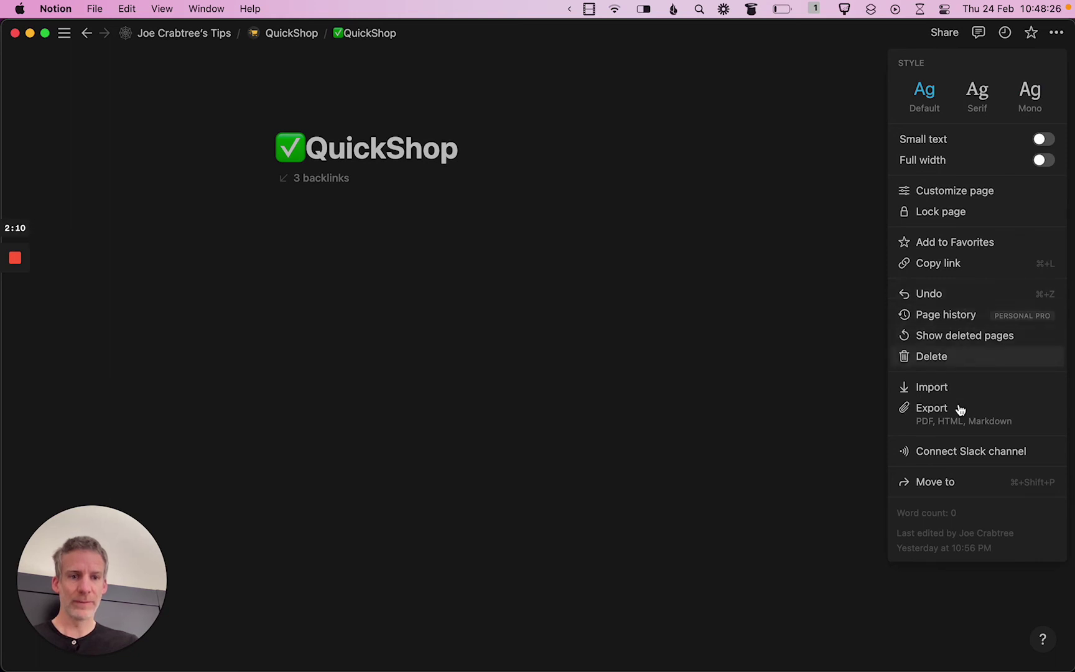
{"action": "left_click", "coordinate": [950, 482]}
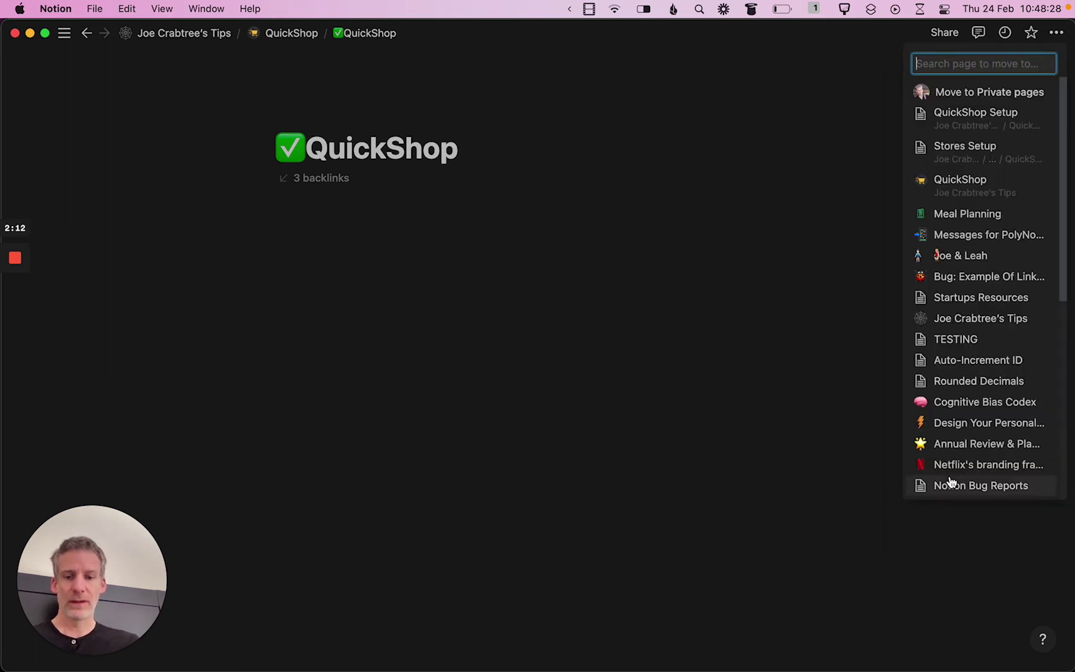
{"action": "type", "text": "tags"}
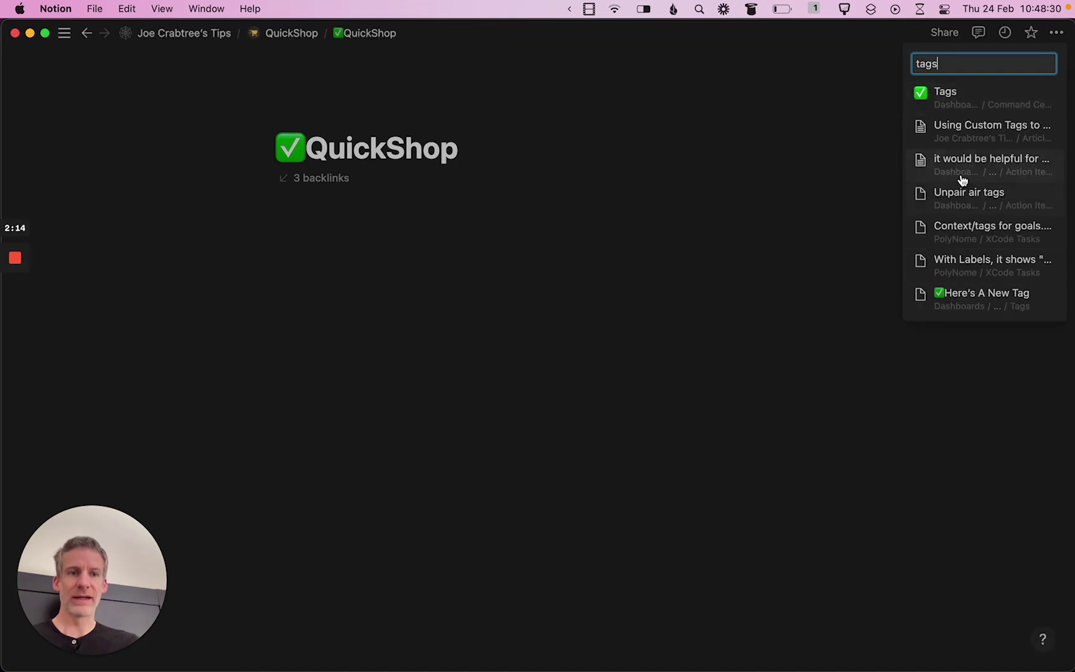
{"action": "left_click", "coordinate": [946, 95]}
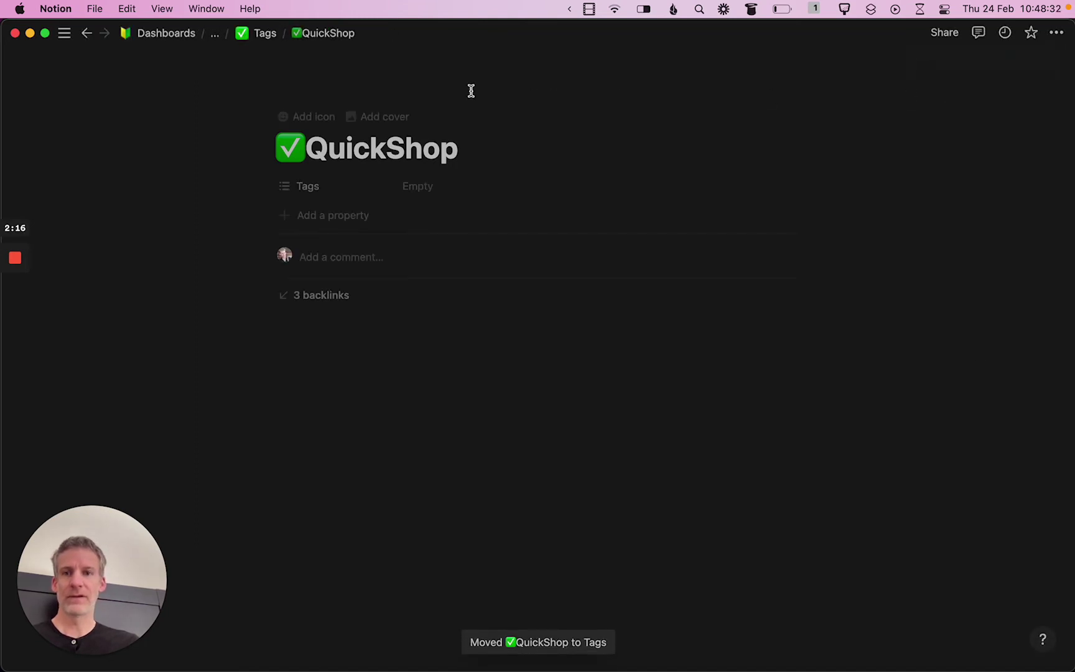
{"action": "left_click", "coordinate": [263, 34]}
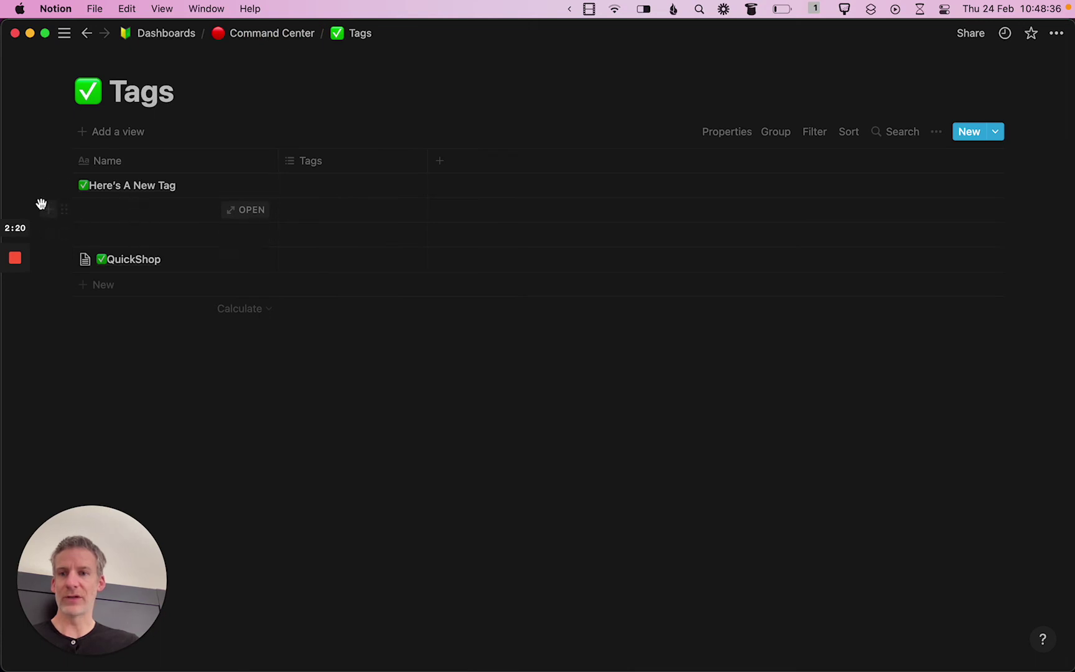
- Delete the two blank rows from the Tags table and review QuickShop's preview and backlinks
{"action": "left_click_drag", "start_coordinate": [140, 213], "coordinate": [150, 240]}
{"action": "key", "text": "BackSpace"}
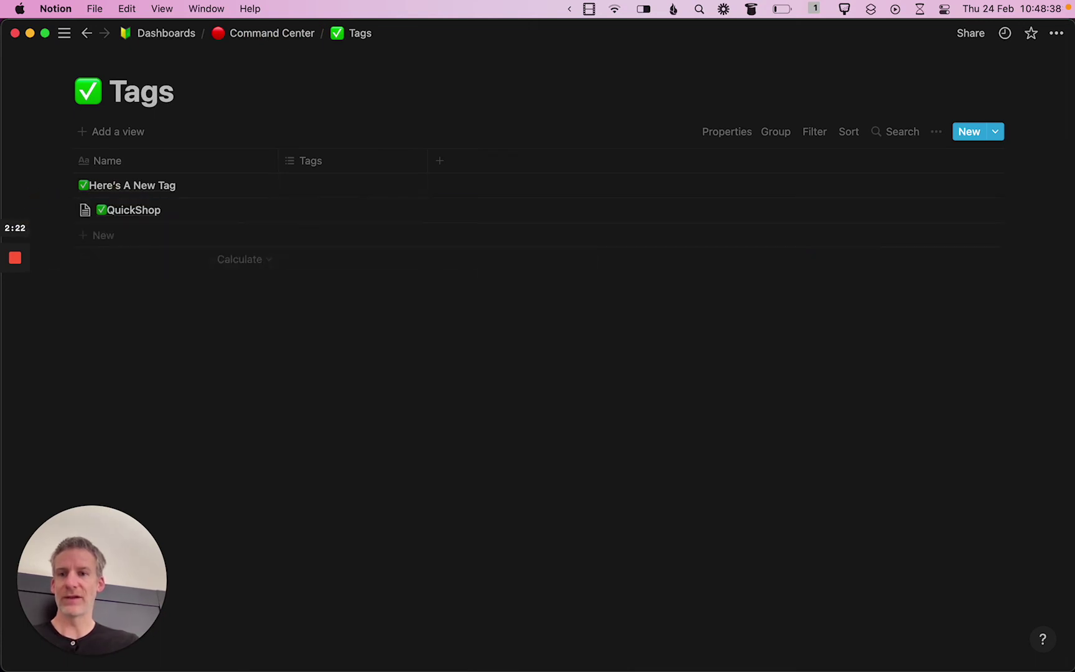
{"action": "left_click", "coordinate": [241, 212]}
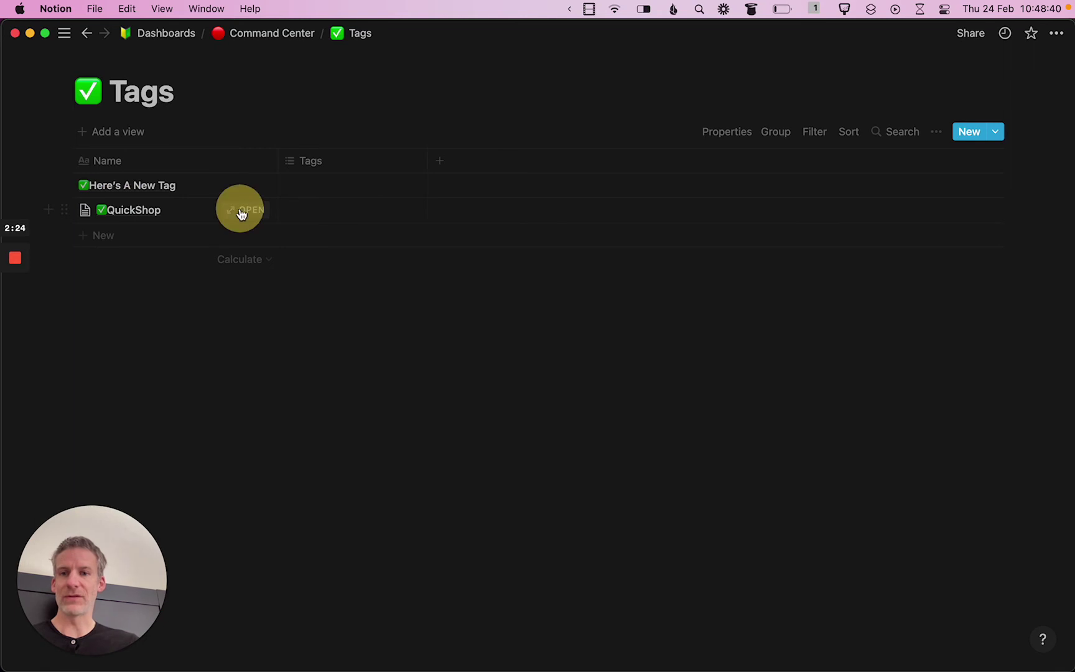
{"action": "left_click", "coordinate": [360, 343]}
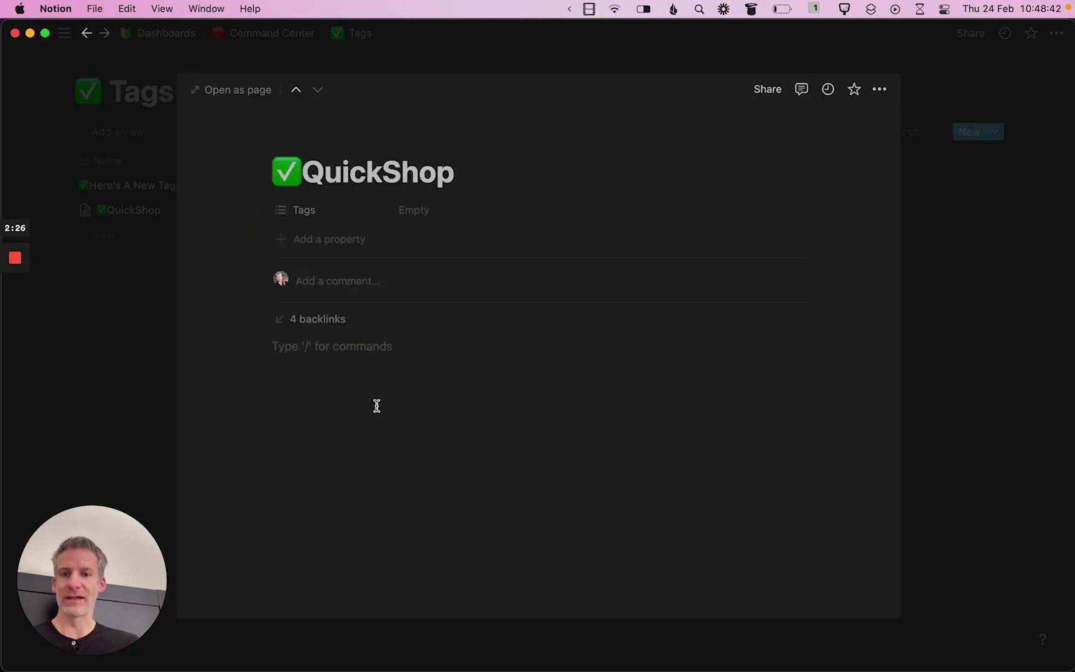
{"action": "key", "text": "Up"}
{"action": "left_click", "coordinate": [127, 360]}
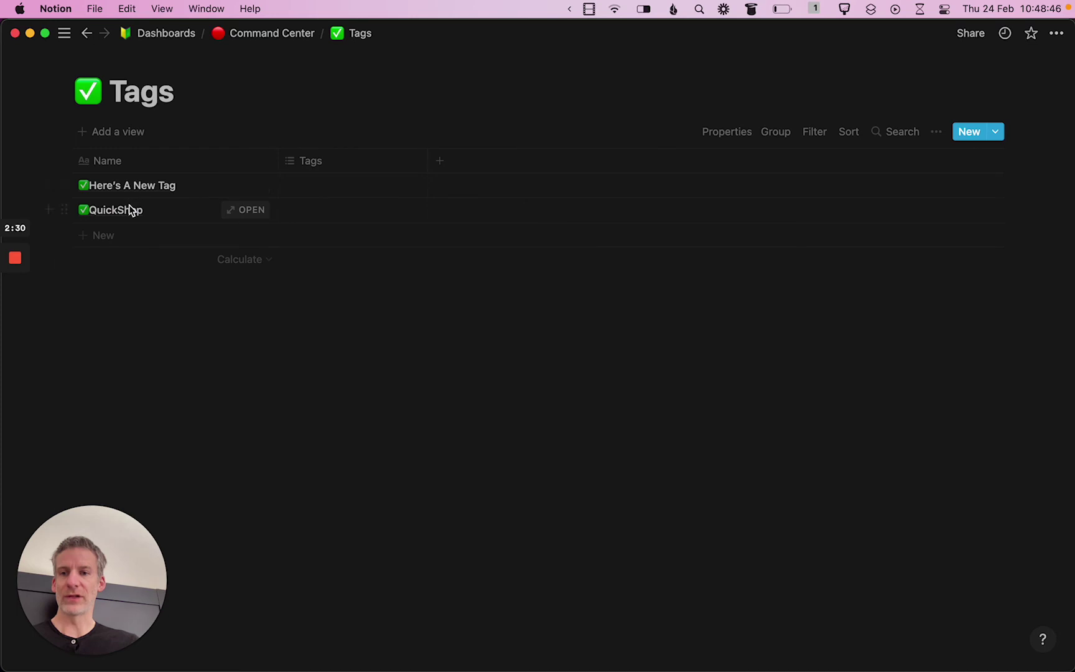
{"action": "left_click", "coordinate": [236, 212]}
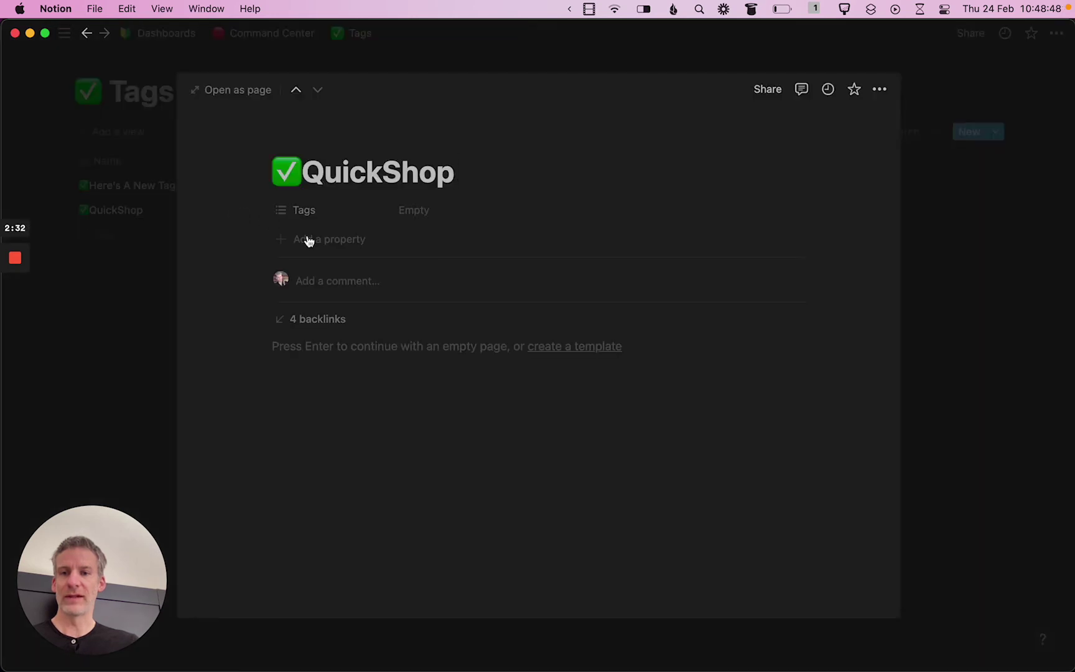
{"action": "left_click", "coordinate": [320, 319]}
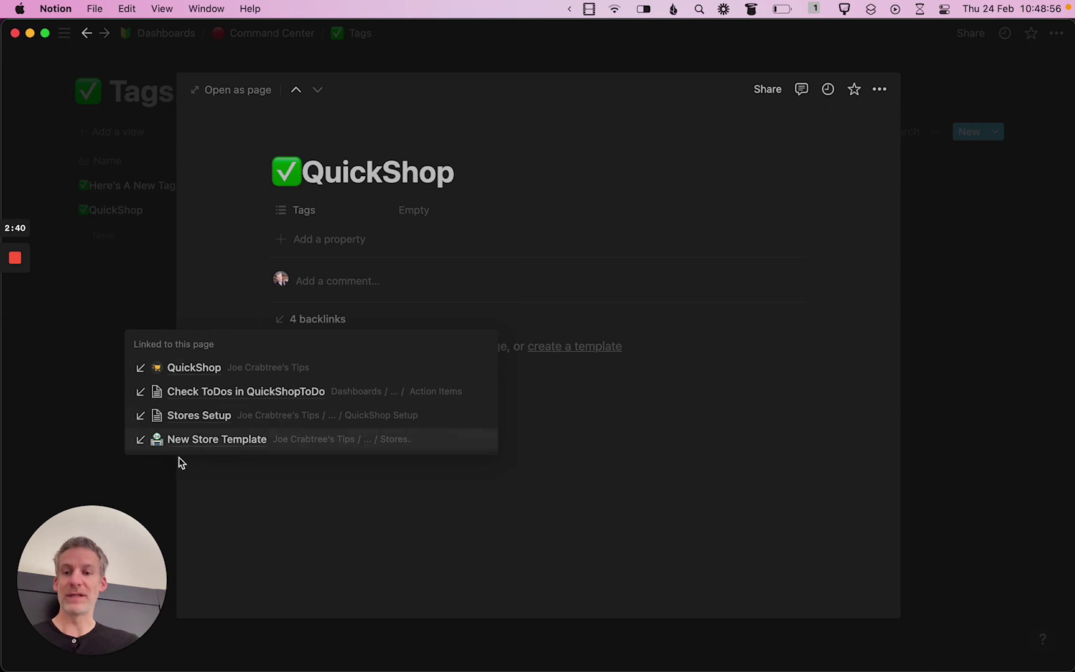
{"action": "left_click", "coordinate": [99, 337]}
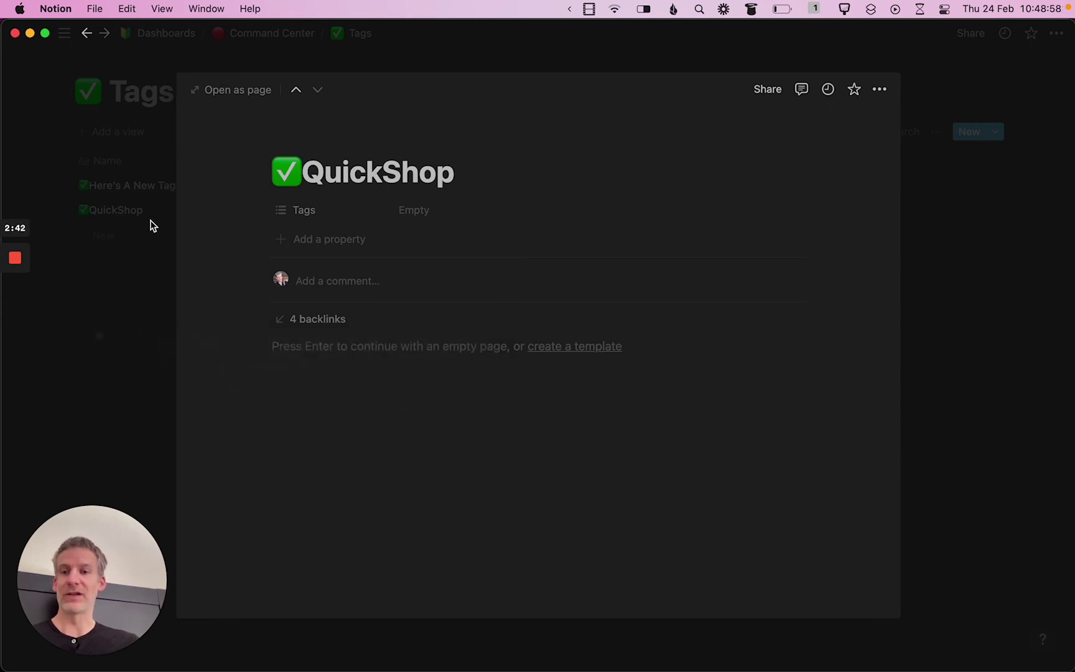
{"action": "left_click", "coordinate": [133, 339]}
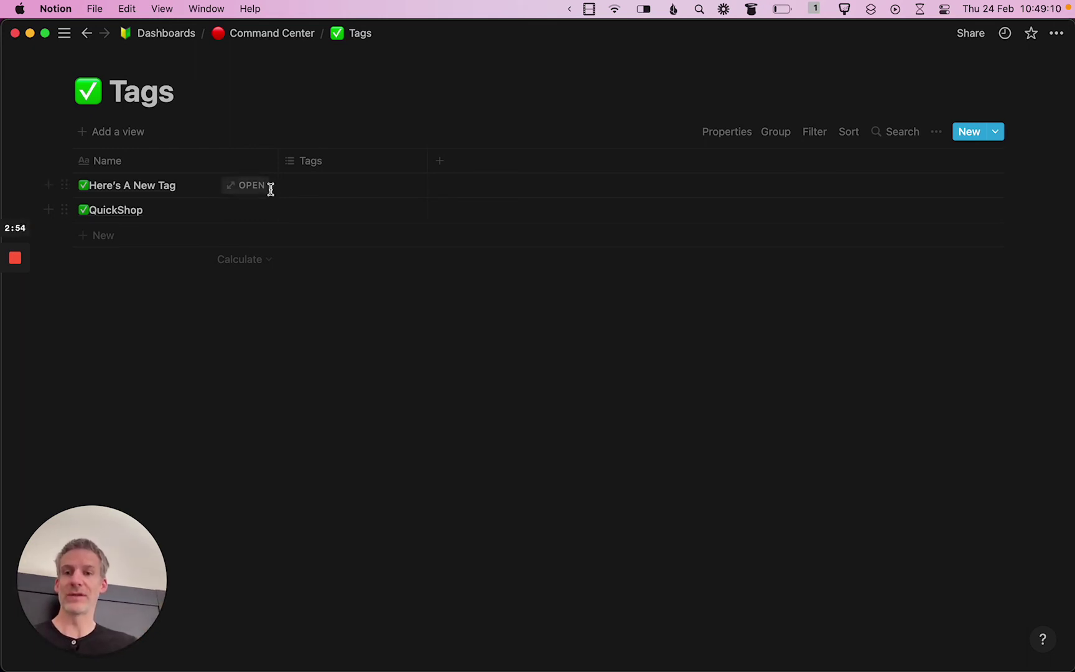
- Rename the Tags multi-select property to 'Category'
{"action": "left_click", "coordinate": [315, 163]}
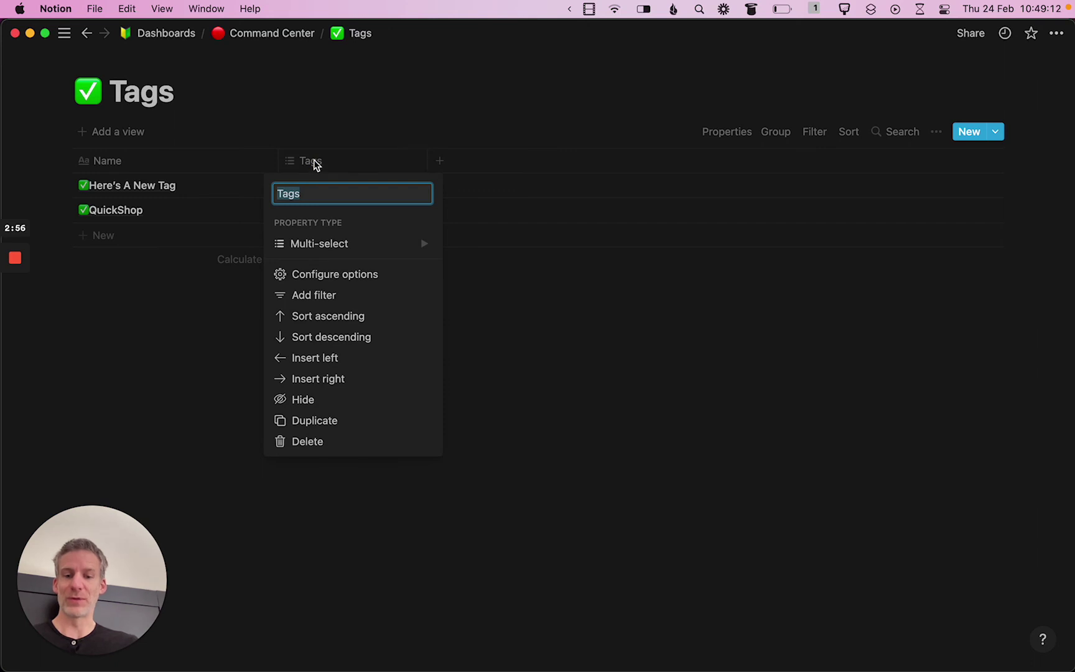
{"action": "type", "text": "Categro"}
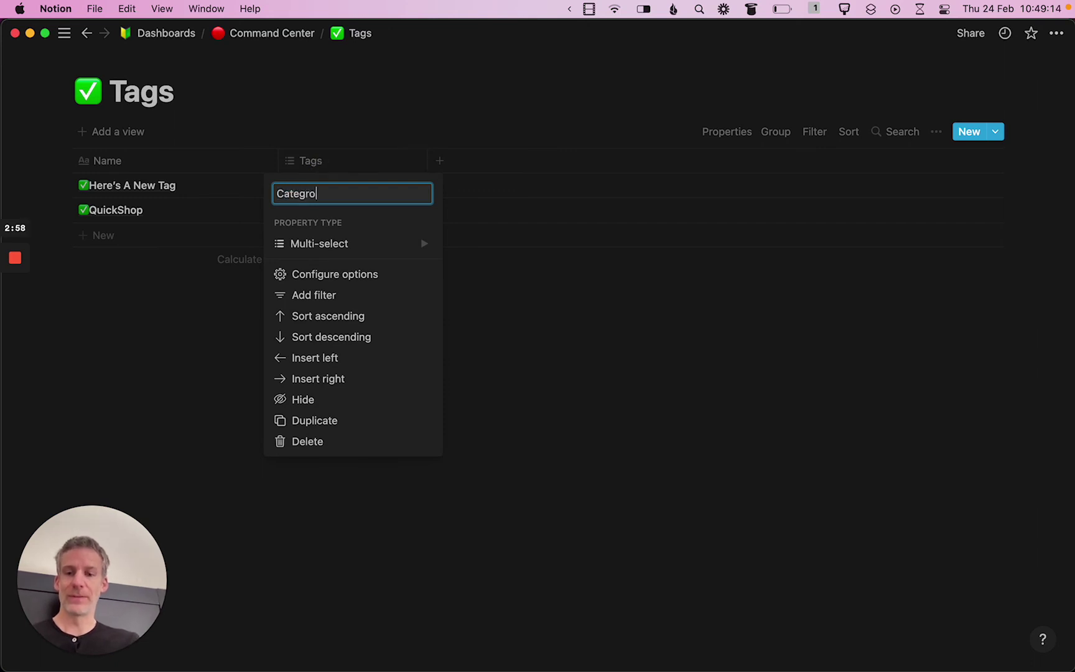
{"action": "key", "text": "BackSpace"}
{"action": "key", "text": "BackSpace"}
{"action": "type", "text": "ory"}
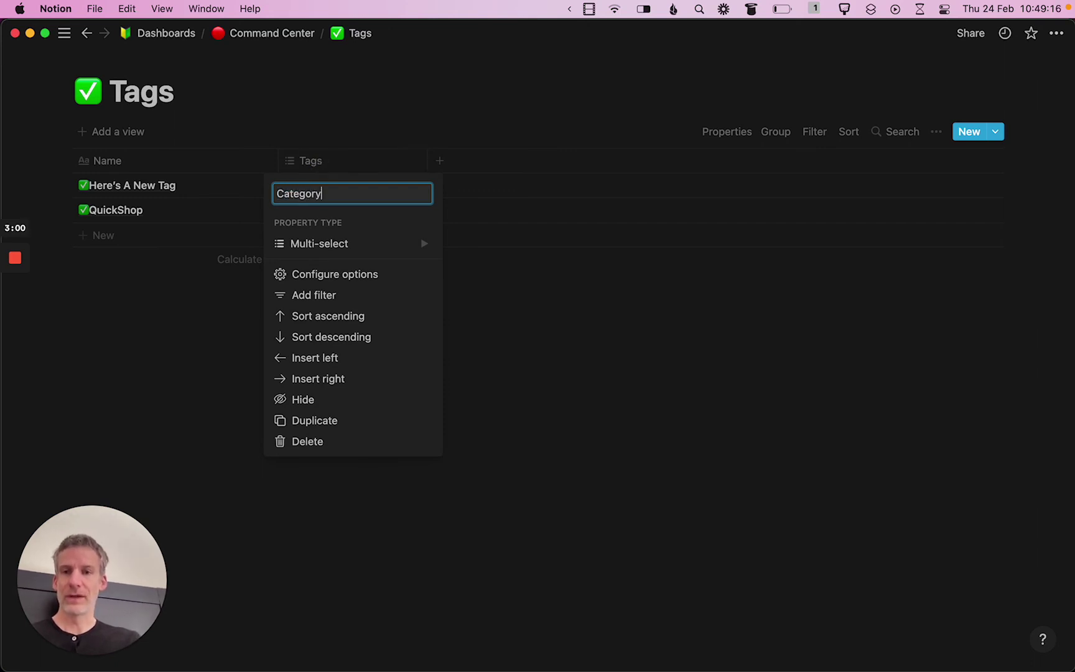
{"action": "key", "text": "Return"}
- Give Here's A New Tag a new Category option 'Temp Todo'
{"action": "left_click", "coordinate": [336, 186]}
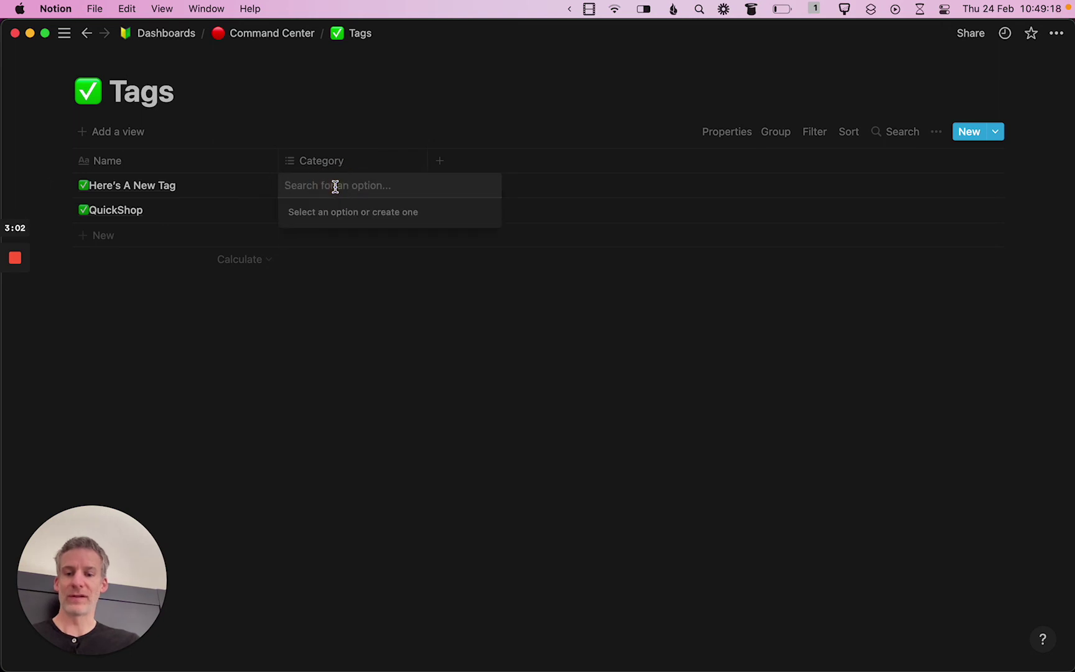
{"action": "type", "text": "Temp Todo"}
{"action": "key", "text": "Return"}
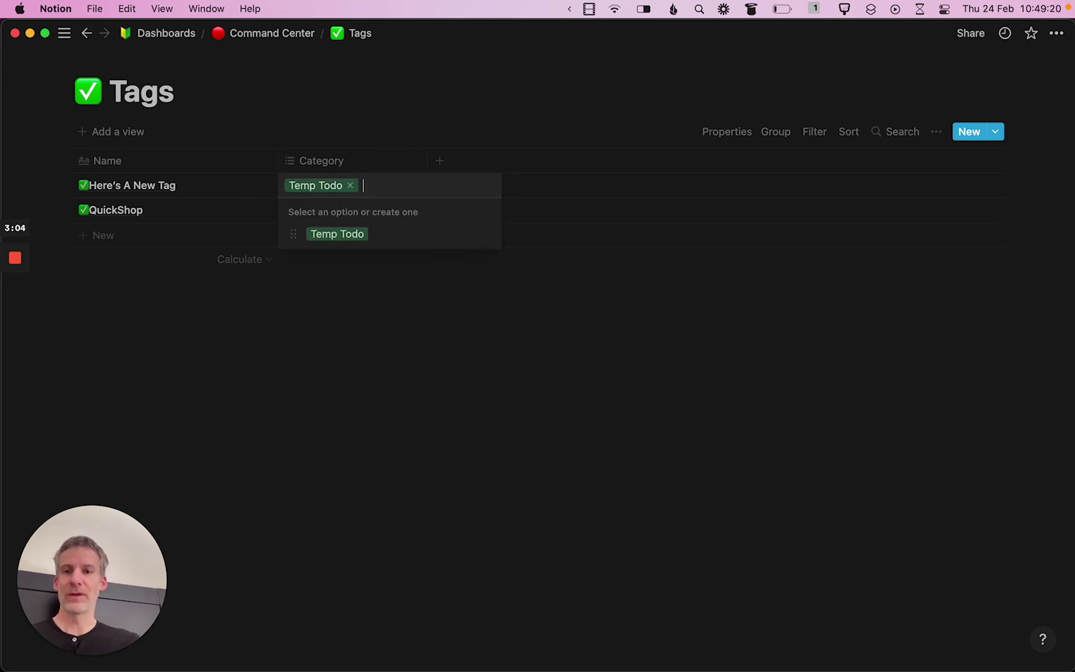
{"action": "left_click", "coordinate": [353, 336]}
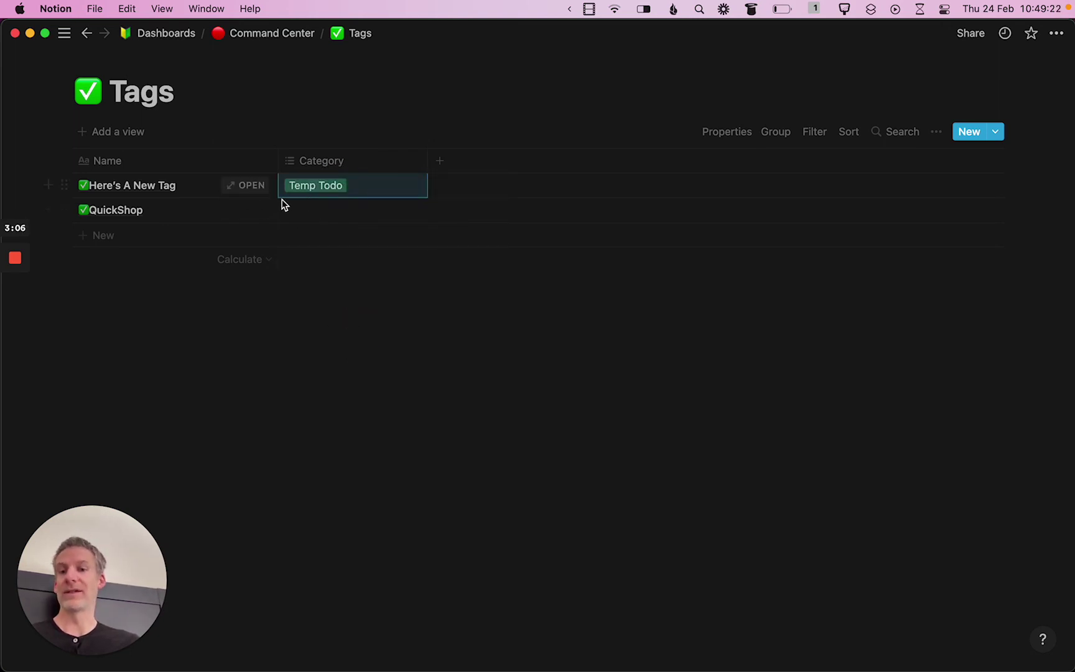
- Close QuickShop's Category picker without choosing any option
{"action": "left_click", "coordinate": [315, 211]}
{"action": "type", "text": "Per"}
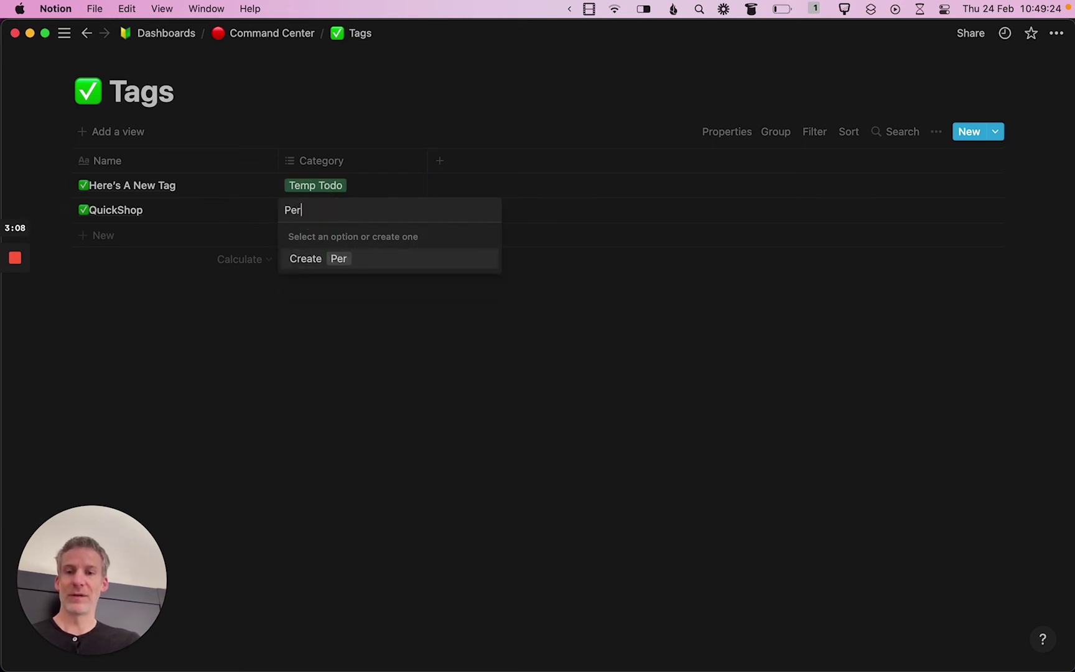
{"action": "key", "text": "BackSpace"}
{"action": "key", "text": "BackSpace"}
{"action": "key", "text": "BackSpace"}
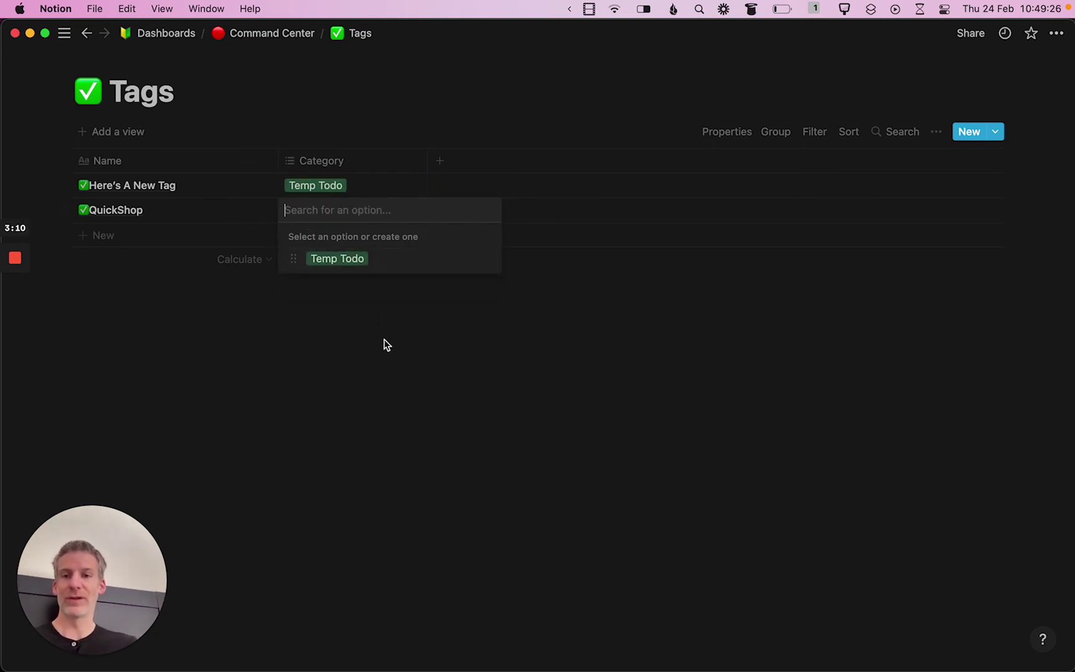
{"action": "key", "text": "Escape"}
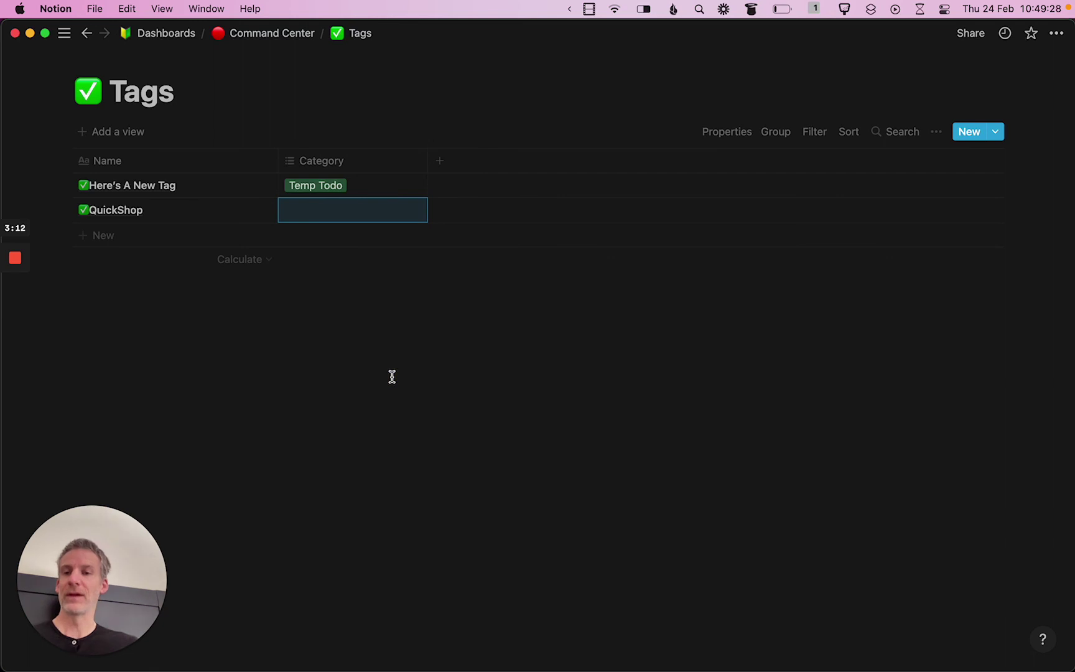